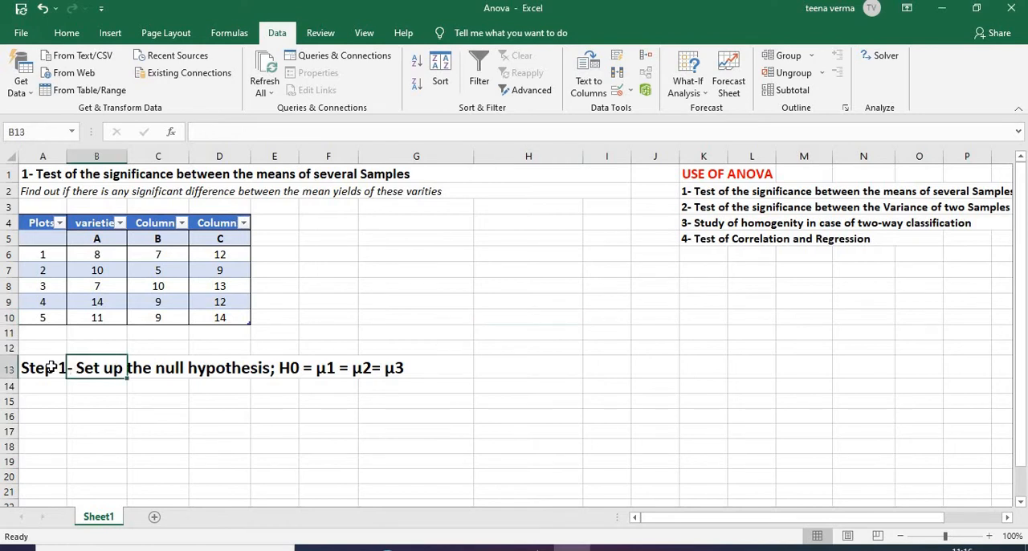
# Highlight the Step 1 null hypothesis statement across A13:G13 to review it
pyautogui.click(50, 367)
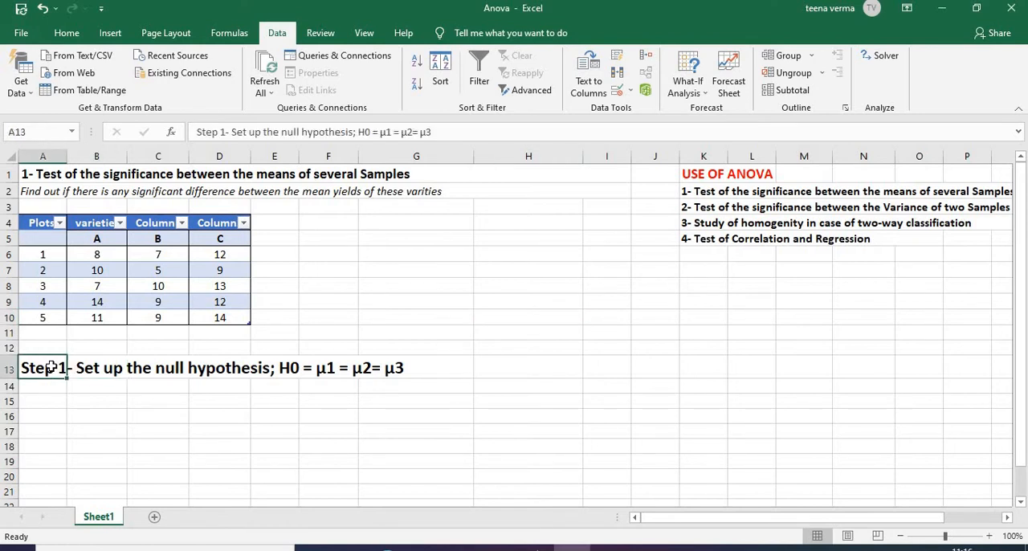
pyautogui.hotkey('shift', 'Right')
pyautogui.hotkey('shift', 'Right')
pyautogui.hotkey('shift', 'Right')
pyautogui.hotkey('shift', 'Right')
pyautogui.hotkey('shift', 'Right')
pyautogui.hotkey('shift', 'Right')
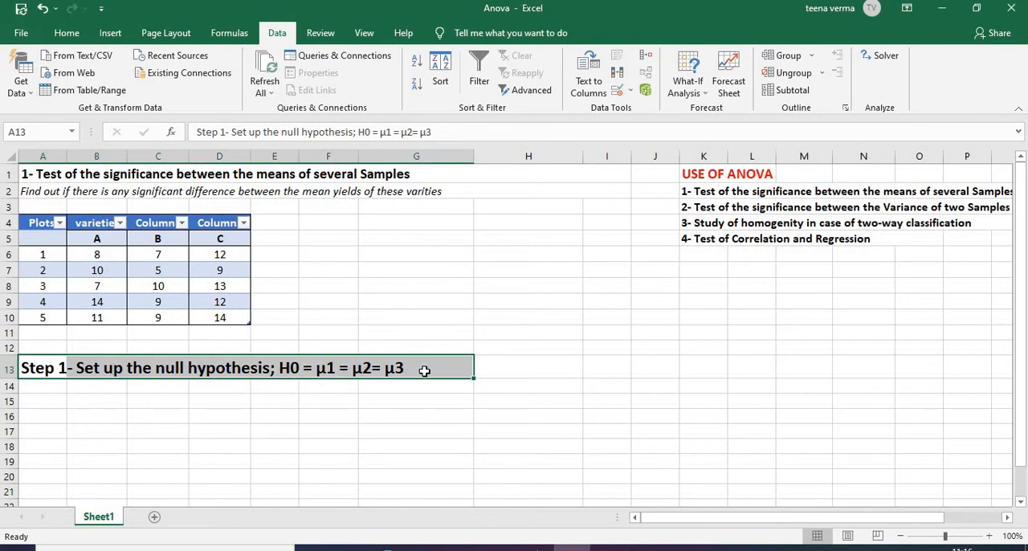
pyautogui.click(416, 433)
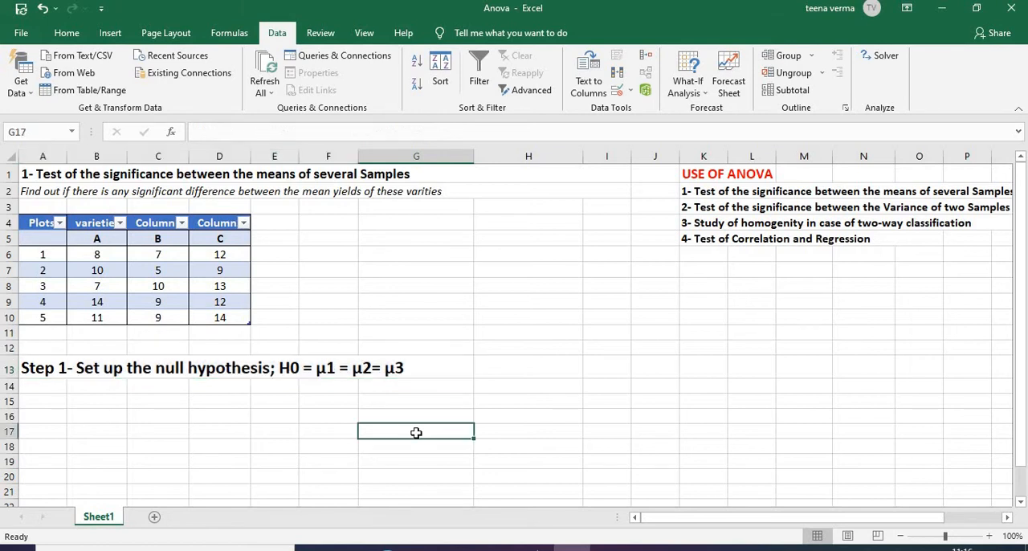
pyautogui.click(515, 288)
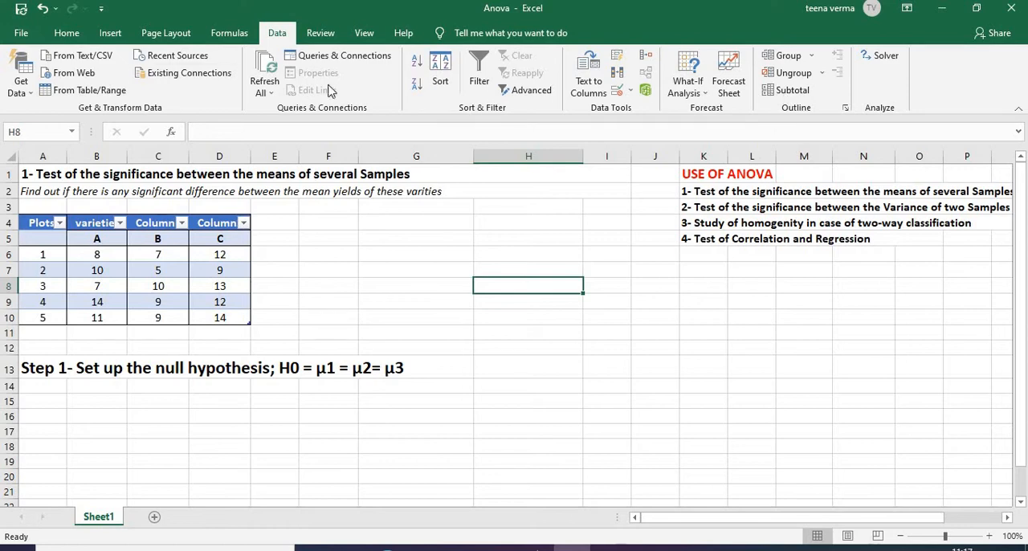
# Enable the Analysis ToolPak add-in through the Excel add-ins options
pyautogui.click(27, 36)
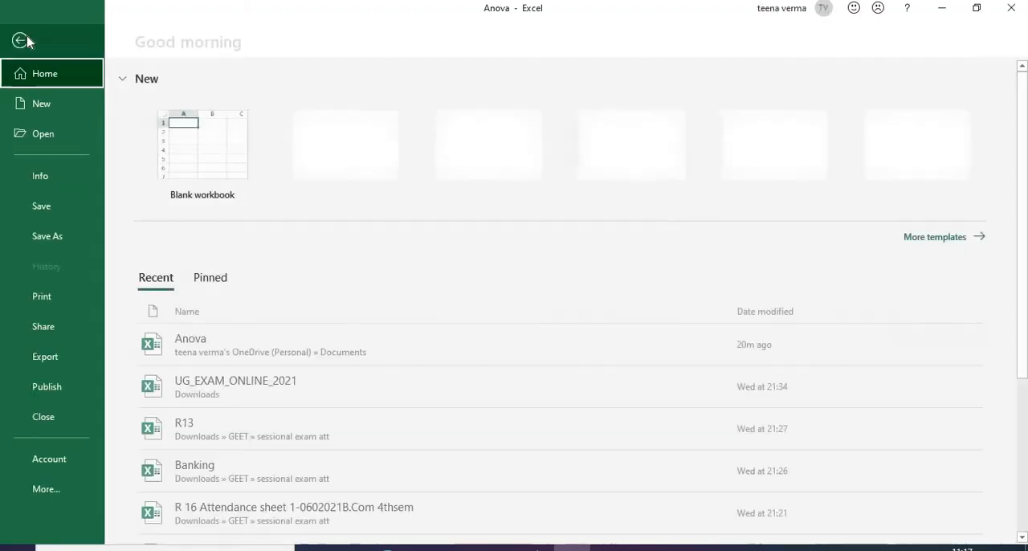
pyautogui.click(46, 489)
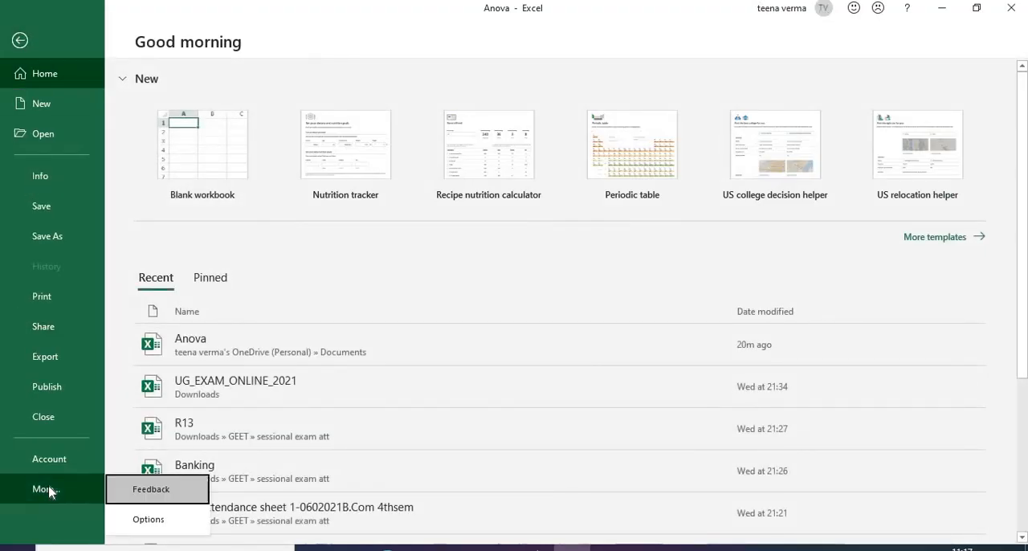
pyautogui.click(149, 519)
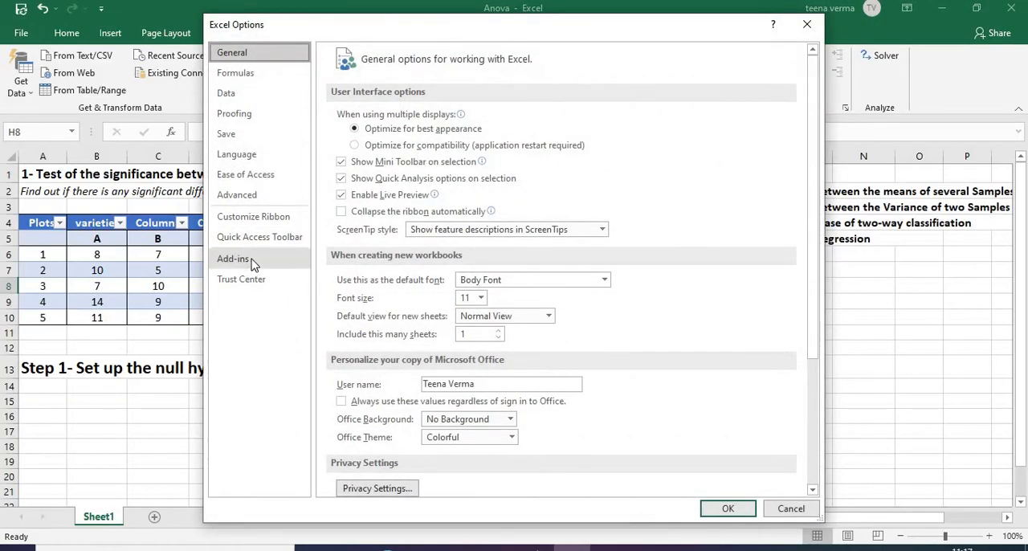
pyautogui.click(254, 265)
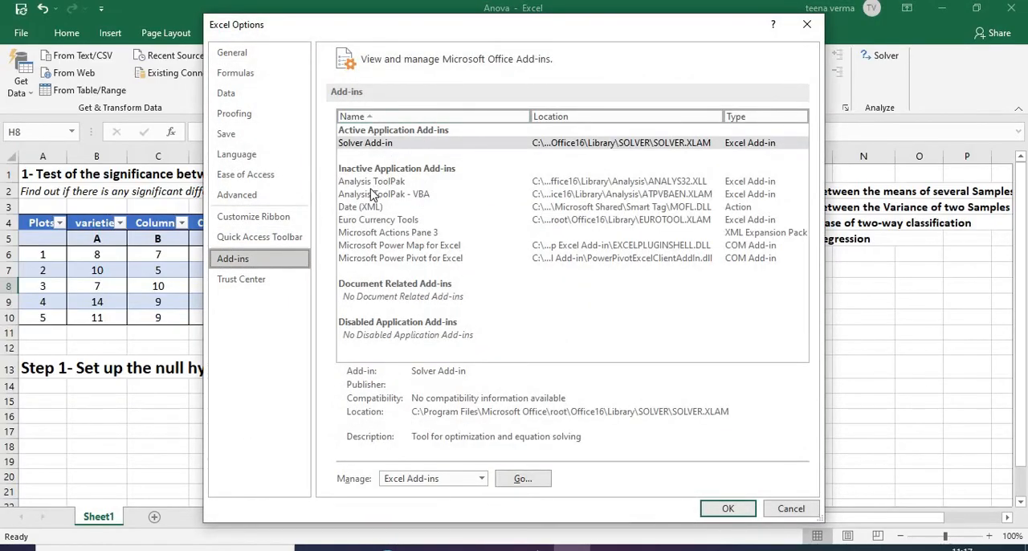
pyautogui.click(404, 183)
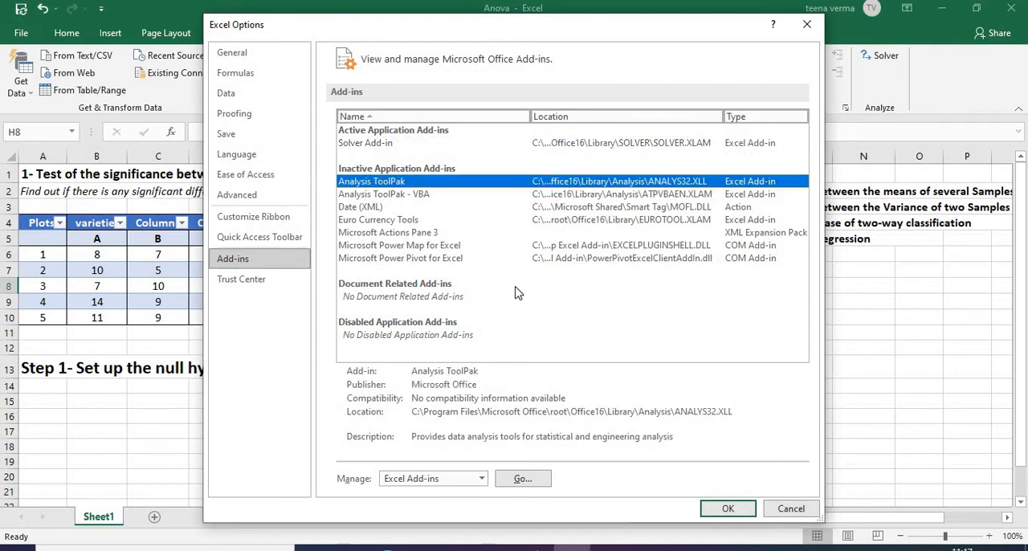
pyautogui.click(527, 481)
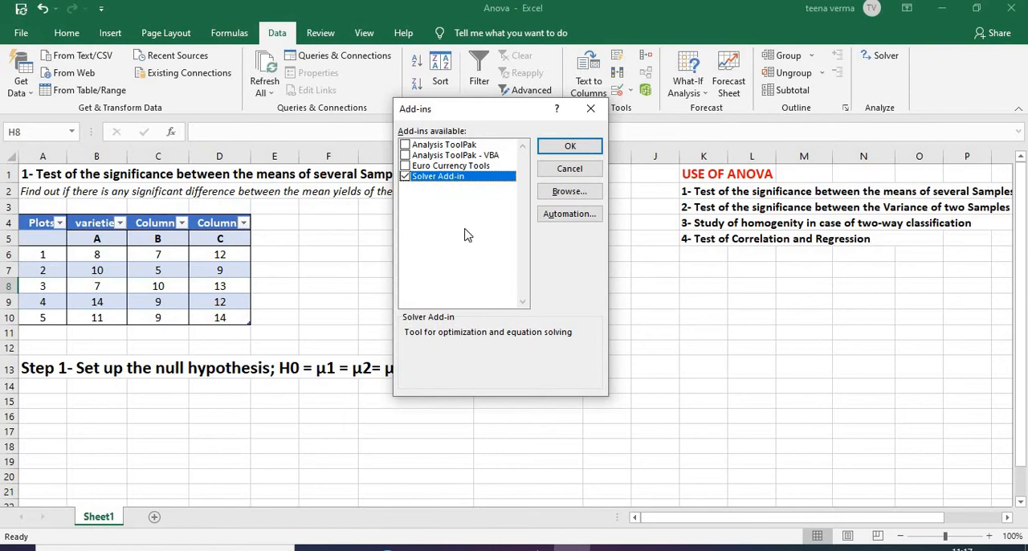
pyautogui.click(405, 146)
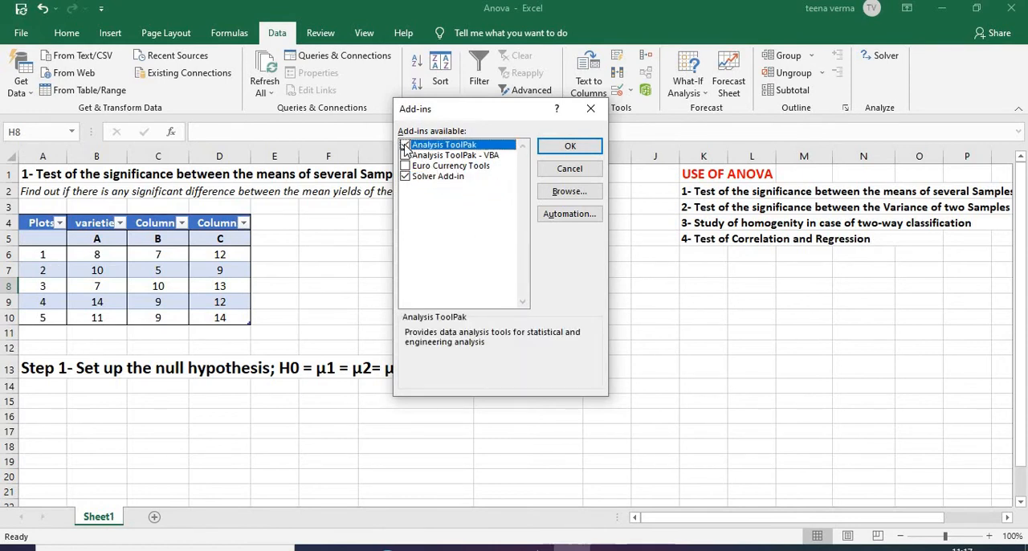
pyautogui.click(566, 147)
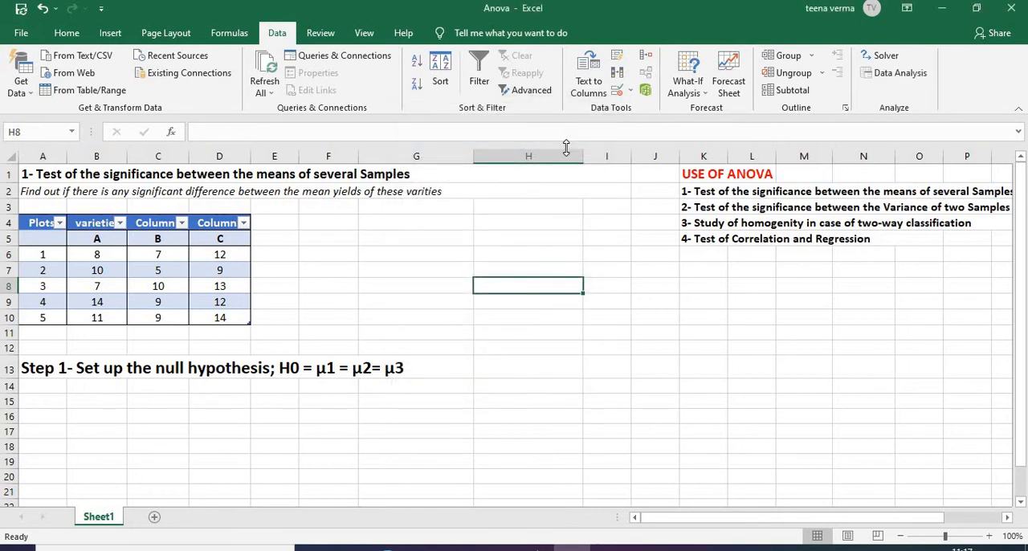
# Start an Anova: Single Factor analysis with input range B5:D10 and labels in the first row
pyautogui.click(910, 74)
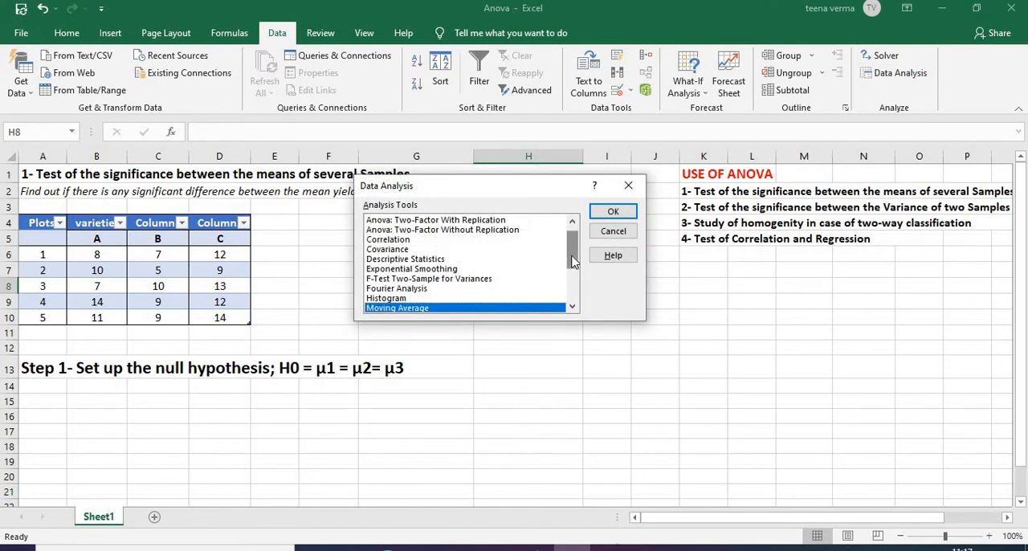
pyautogui.moveTo(571, 263); pyautogui.dragTo(572, 252)
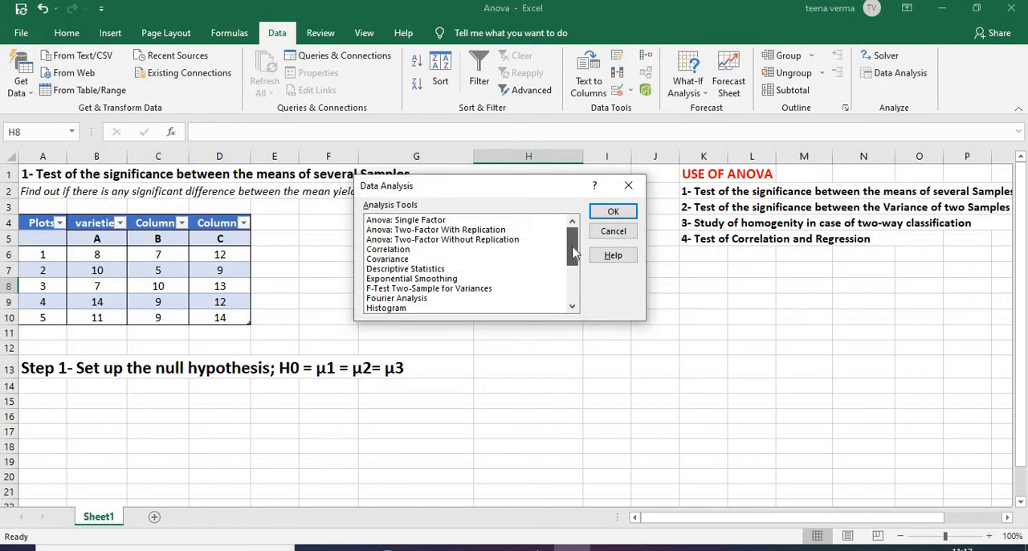
pyautogui.click(433, 221)
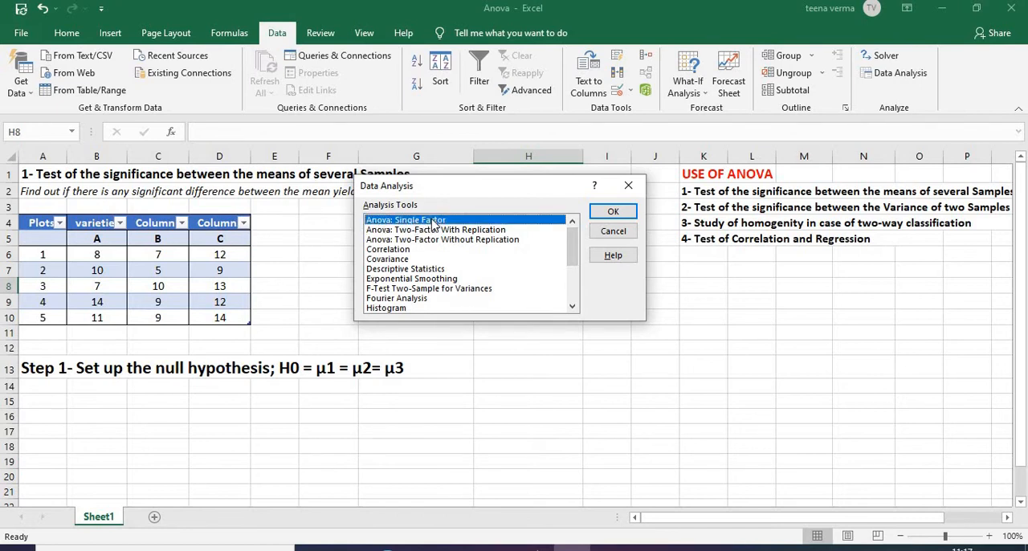
pyautogui.click(612, 212)
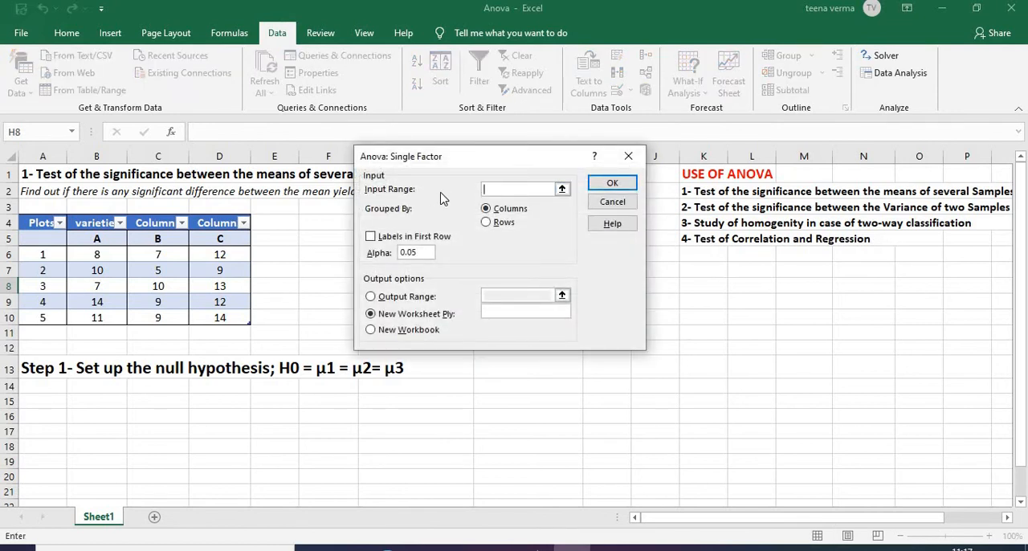
pyautogui.click(563, 190)
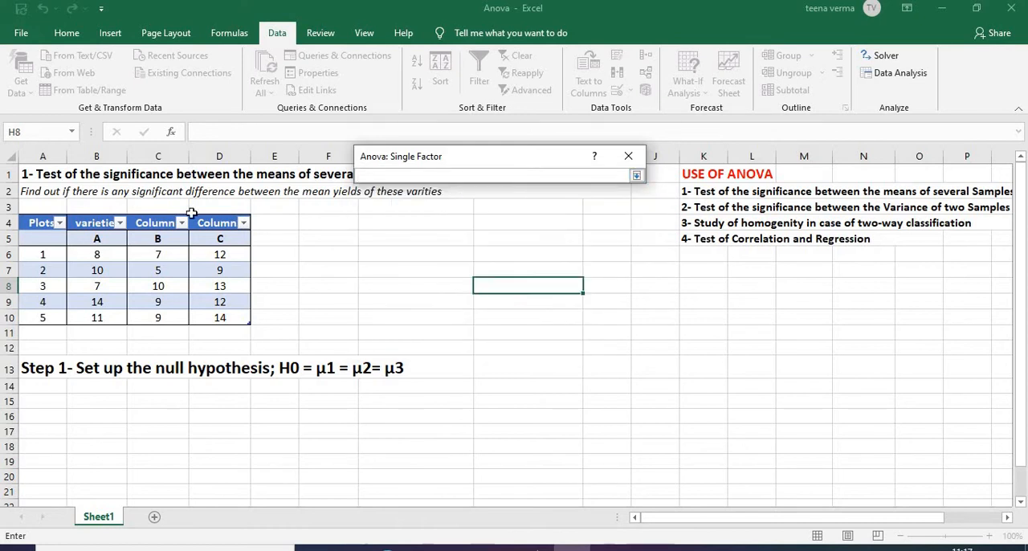
pyautogui.click(101, 239)
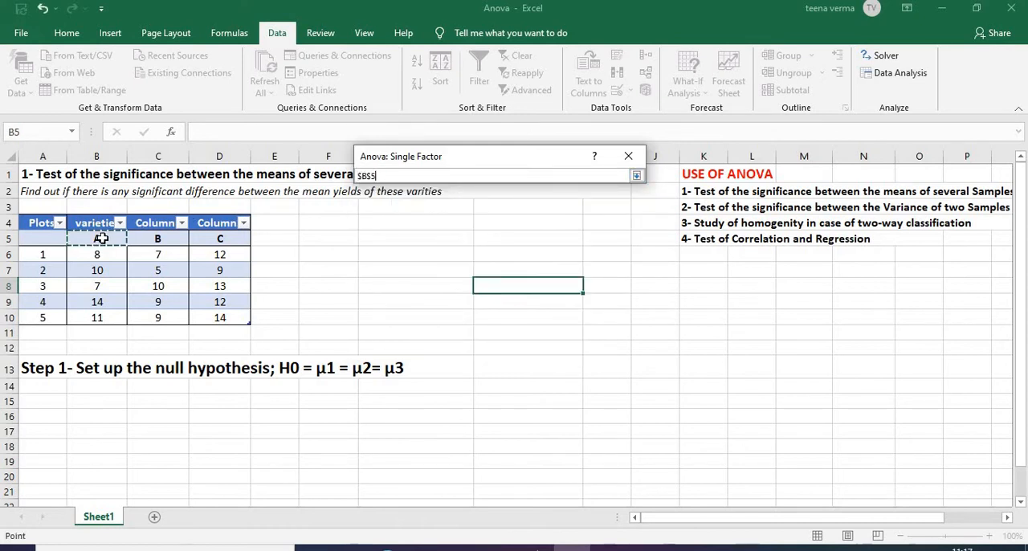
pyautogui.hotkey('shift', 'Right')
pyautogui.hotkey('shift', 'Right')
pyautogui.hotkey('shift', 'Down')
pyautogui.hotkey('shift', 'Down')
pyautogui.hotkey('shift', 'Down')
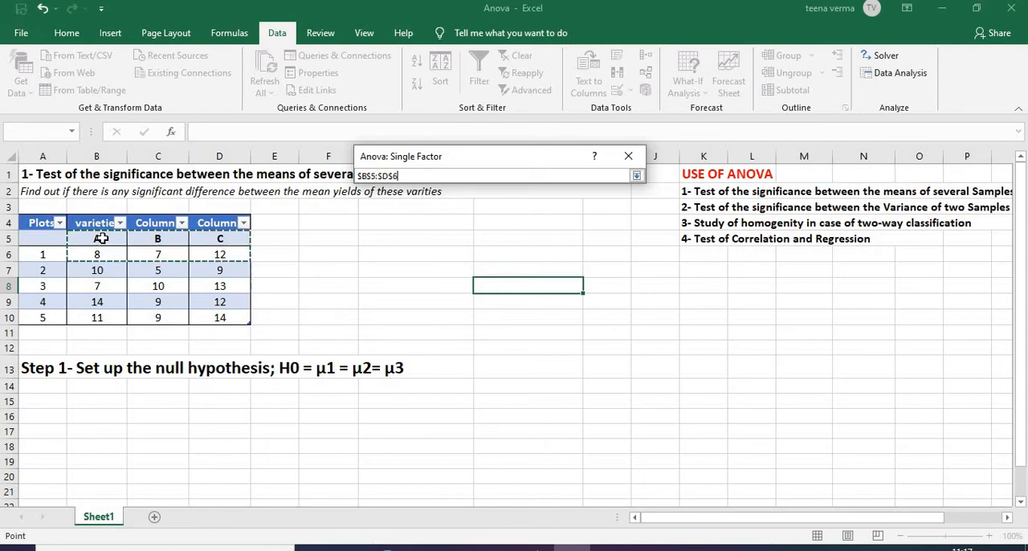
pyautogui.hotkey('shift', 'Down')
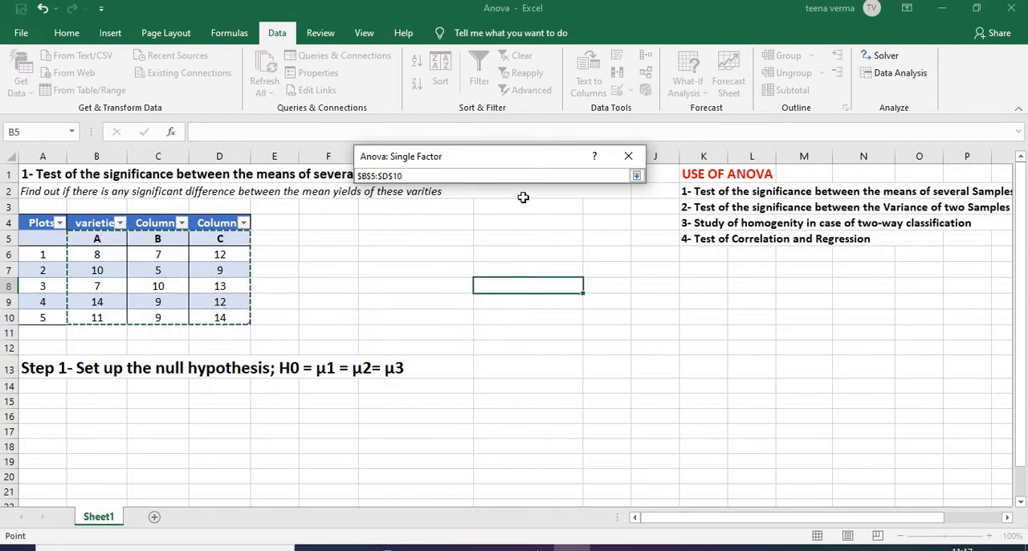
pyautogui.click(636, 176)
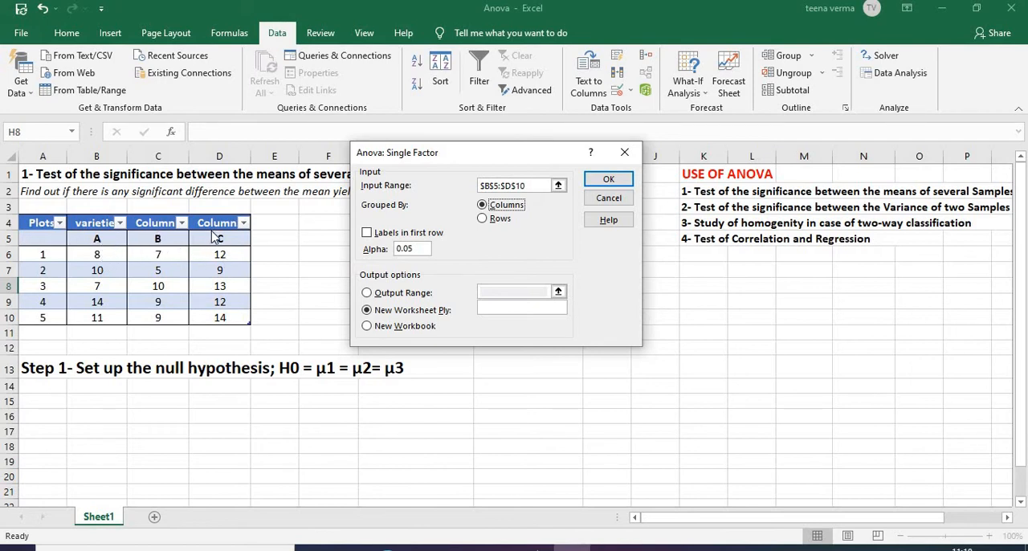
pyautogui.click(367, 234)
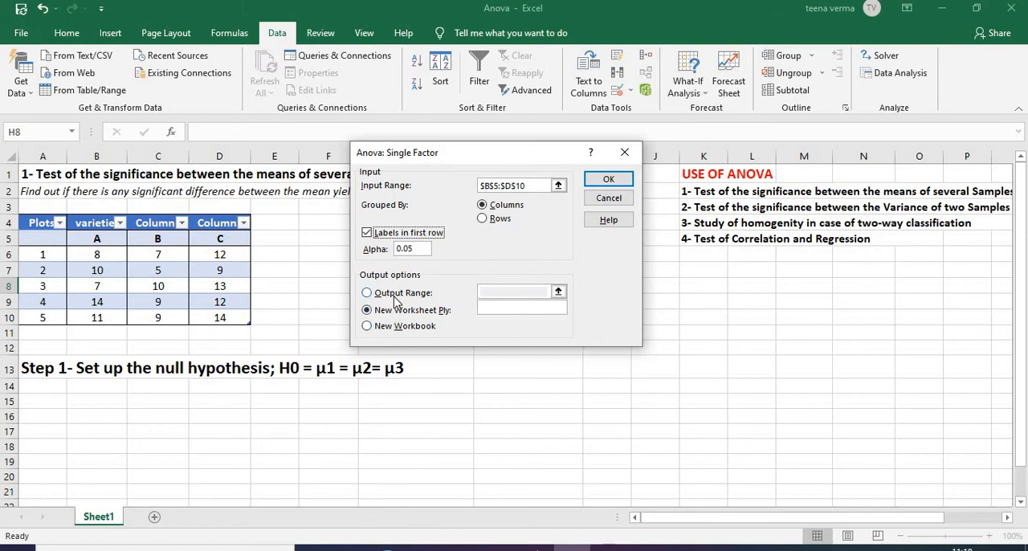
# Set the ANOVA output range to H7:P23 on the same sheet and run the analysis
pyautogui.click(367, 293)
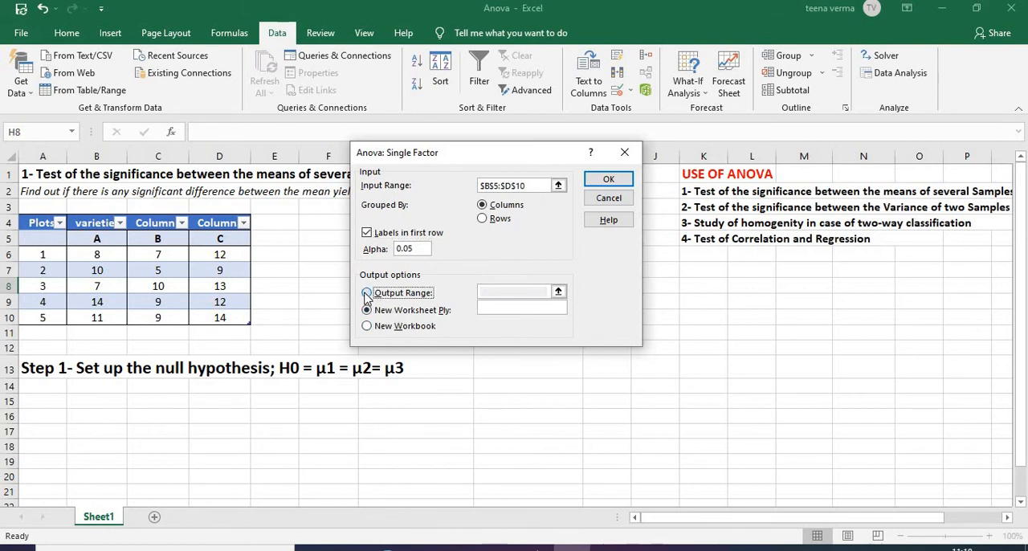
pyautogui.click(554, 288)
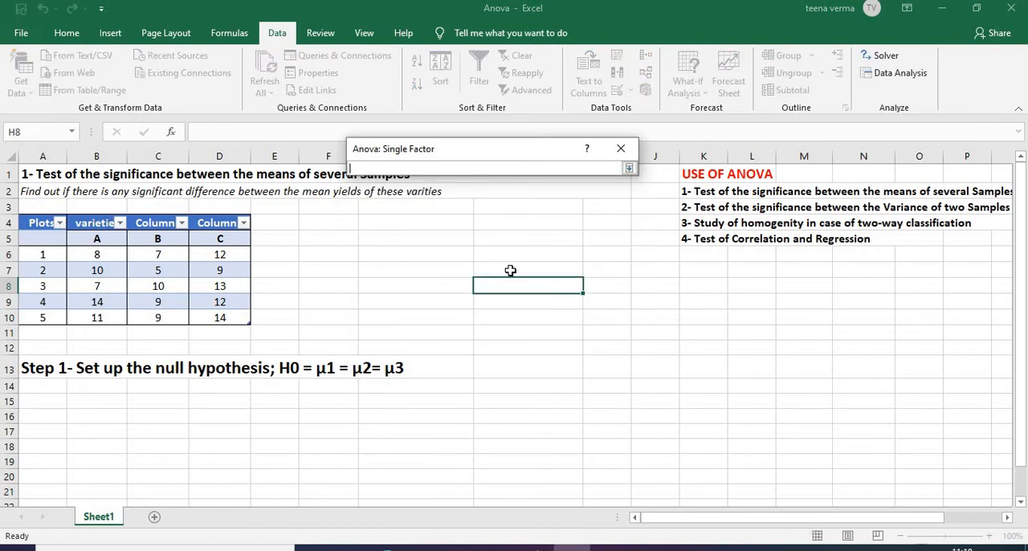
pyautogui.click(509, 270)
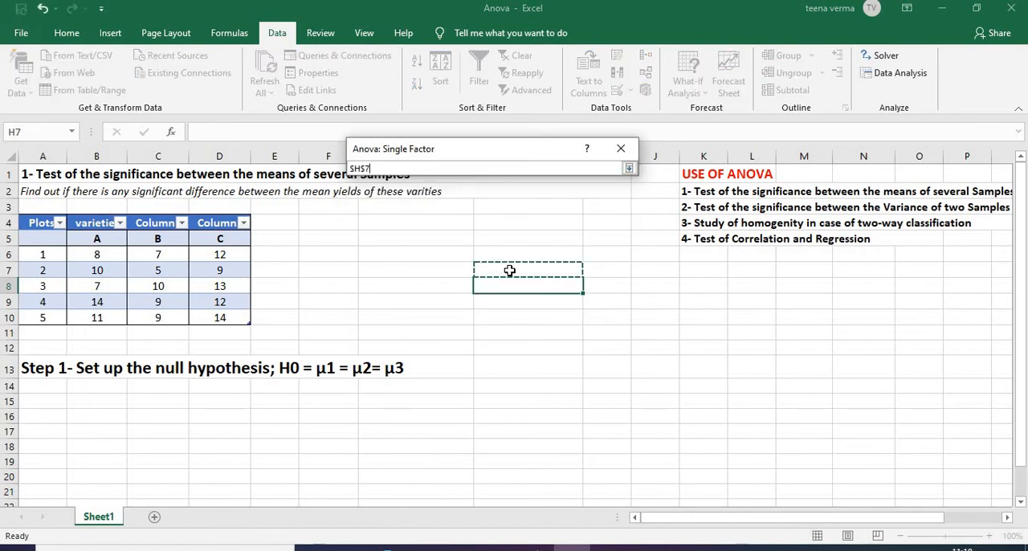
pyautogui.hotkey('shift', 'Right')
pyautogui.hotkey('shift', 'Right')
pyautogui.hotkey('shift', 'Right')
pyautogui.hotkey('shift', 'Right')
pyautogui.hotkey('shift', 'Right')
pyautogui.hotkey('shift', 'Right')
pyautogui.hotkey('shift', 'Right')
pyautogui.hotkey('shift', 'Right')
pyautogui.hotkey('shift', 'Right')
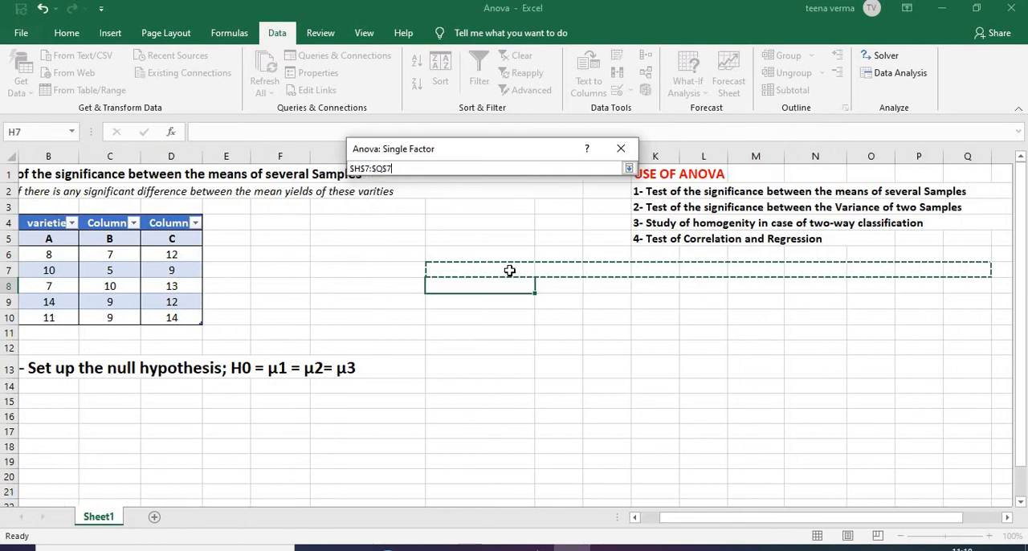
pyautogui.hotkey('shift', 'Left')
pyautogui.hotkey('shift', 'Down')
pyautogui.hotkey('shift', 'Down')
pyautogui.hotkey('shift', 'Down')
pyautogui.hotkey('shift', 'Down')
pyautogui.hotkey('shift', 'Down')
pyautogui.hotkey('shift', 'Down')
pyautogui.hotkey('shift', 'Down')
pyautogui.hotkey('shift', 'Down')
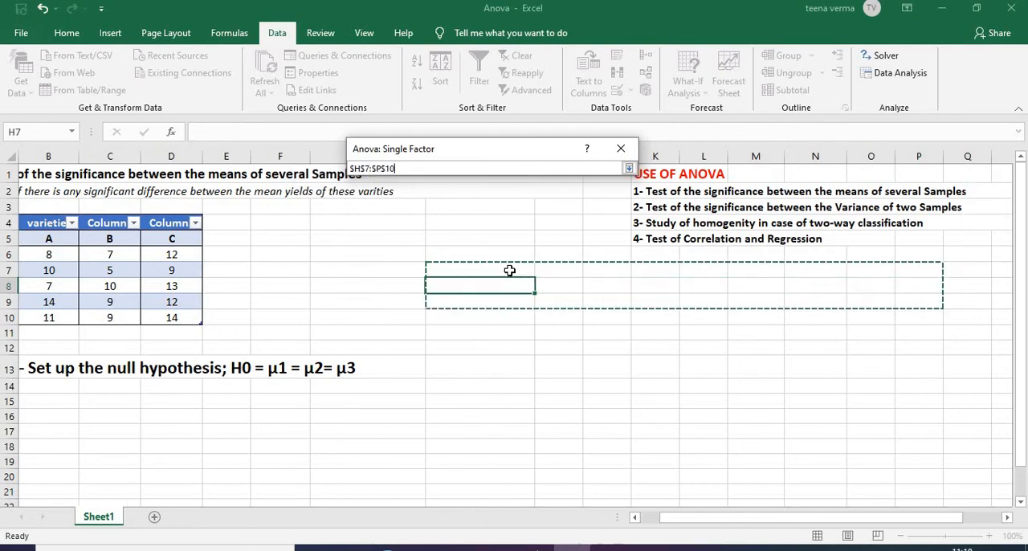
pyautogui.hotkey('shift', 'Down')
pyautogui.hotkey('shift', 'Down')
pyautogui.hotkey('shift', 'Down')
pyautogui.hotkey('shift', 'Down')
pyautogui.hotkey('shift', 'Down')
pyautogui.hotkey('shift', 'Down')
pyautogui.hotkey('shift', 'Down')
pyautogui.hotkey('shift', 'Down')
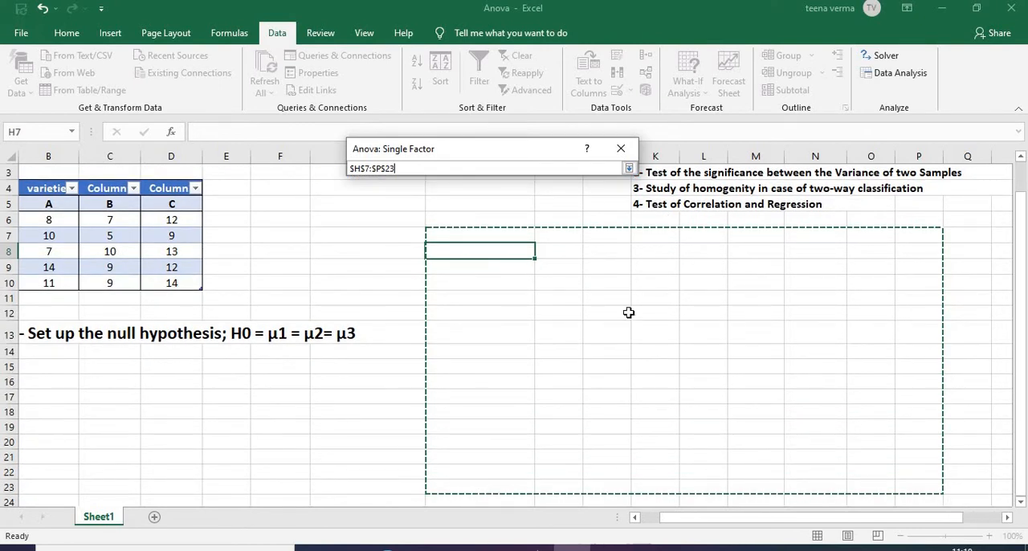
pyautogui.click(629, 170)
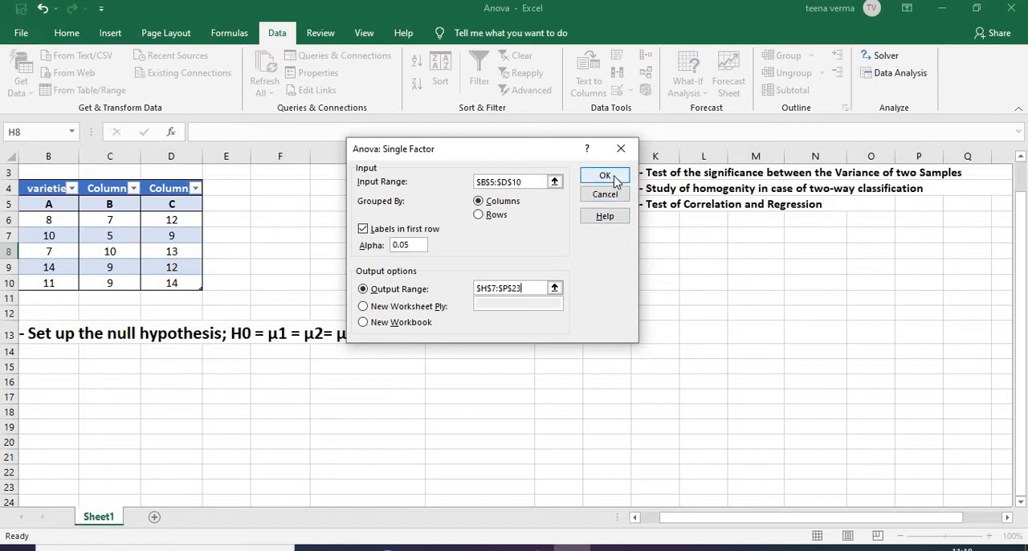
pyautogui.click(605, 176)
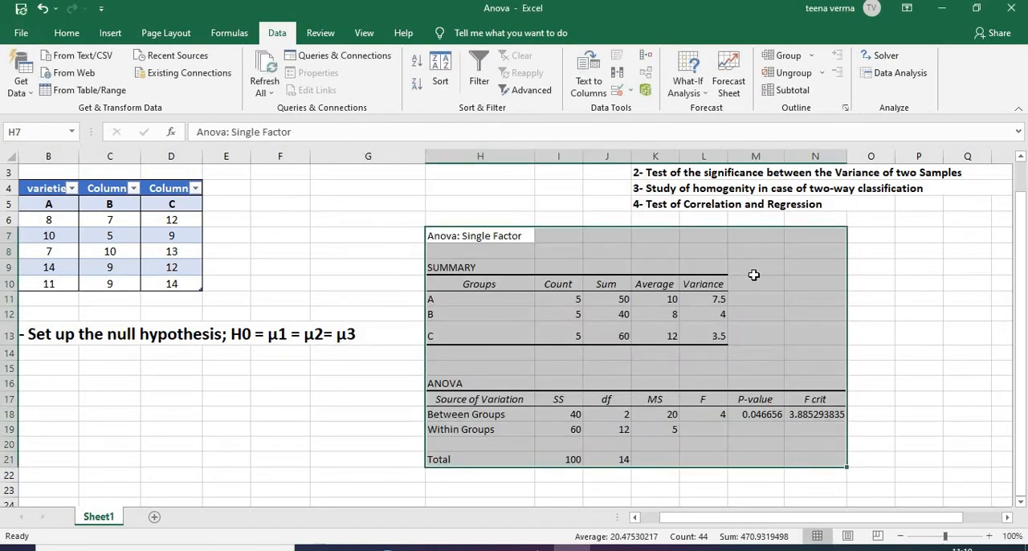
# Examine the ANOVA output table, including the between-groups degrees of freedom and sum of squares
pyautogui.click(910, 292)
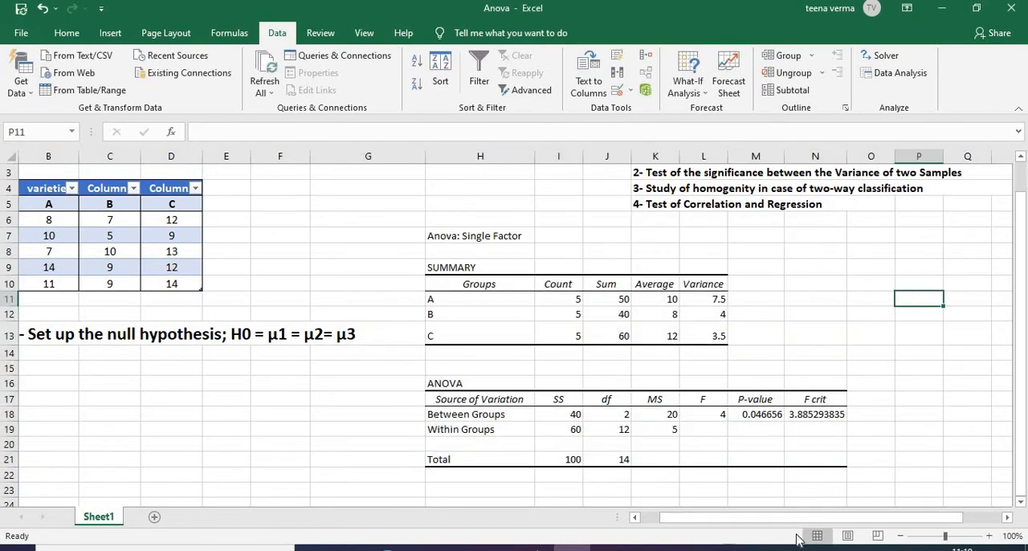
pyautogui.moveTo(796, 522); pyautogui.dragTo(769, 522)
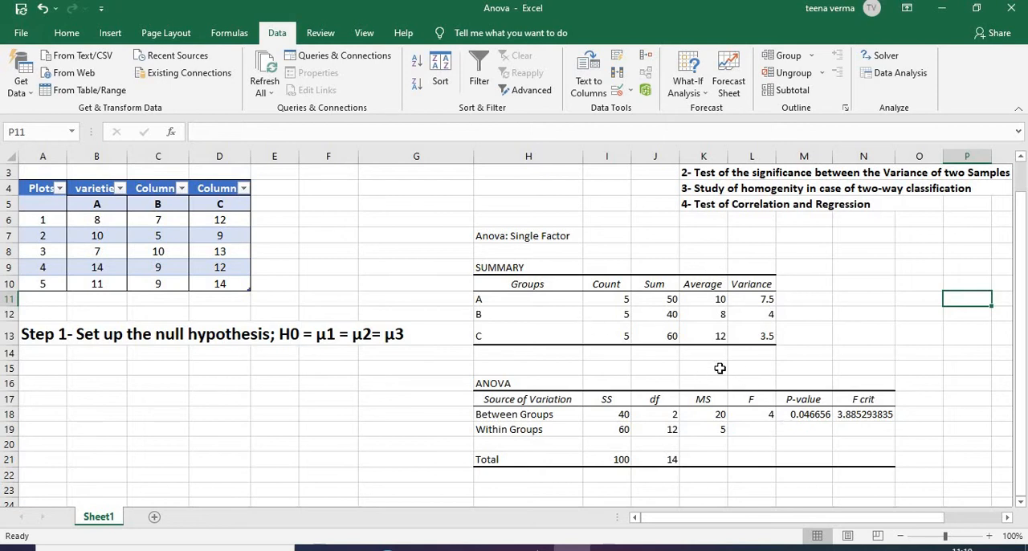
pyautogui.click(648, 415)
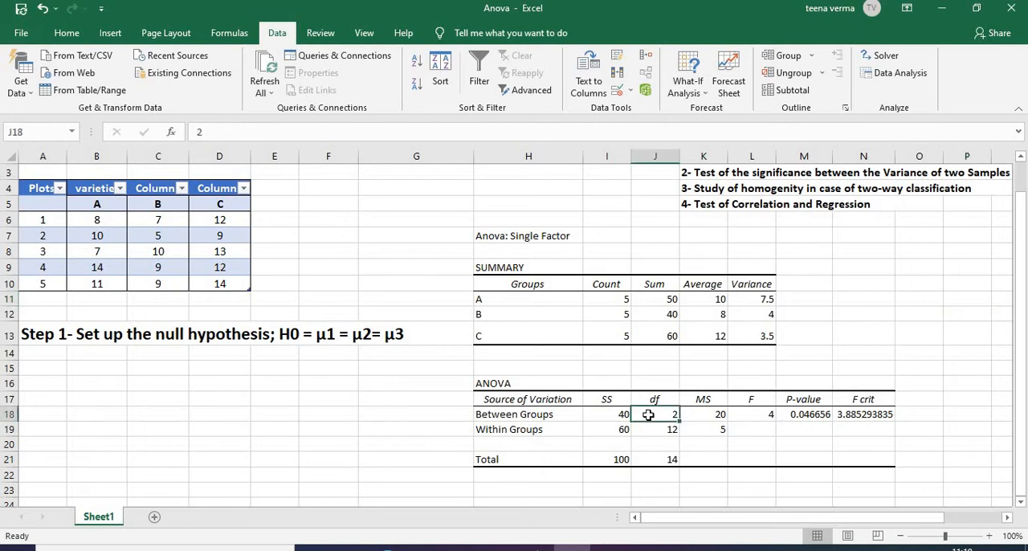
pyautogui.click(547, 383)
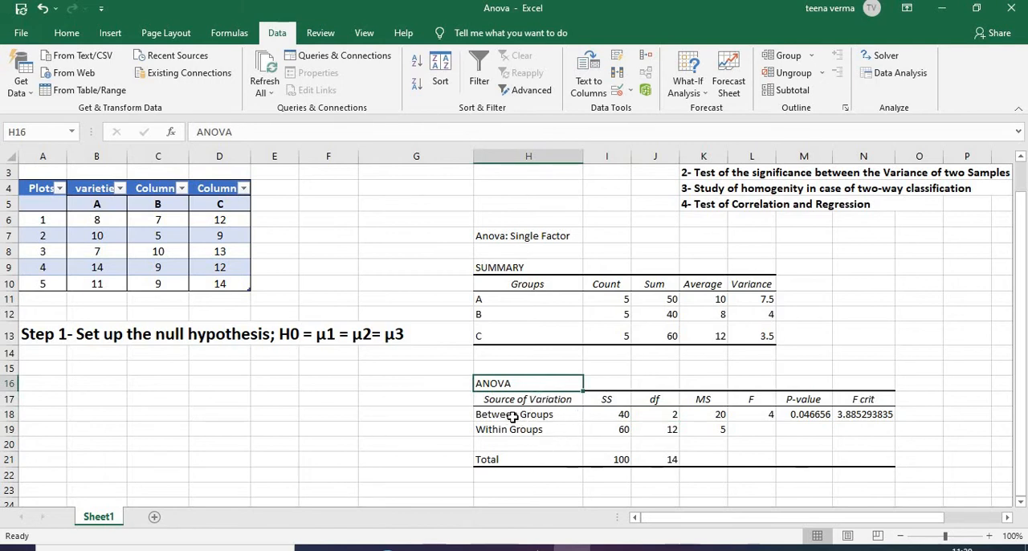
pyautogui.click(619, 414)
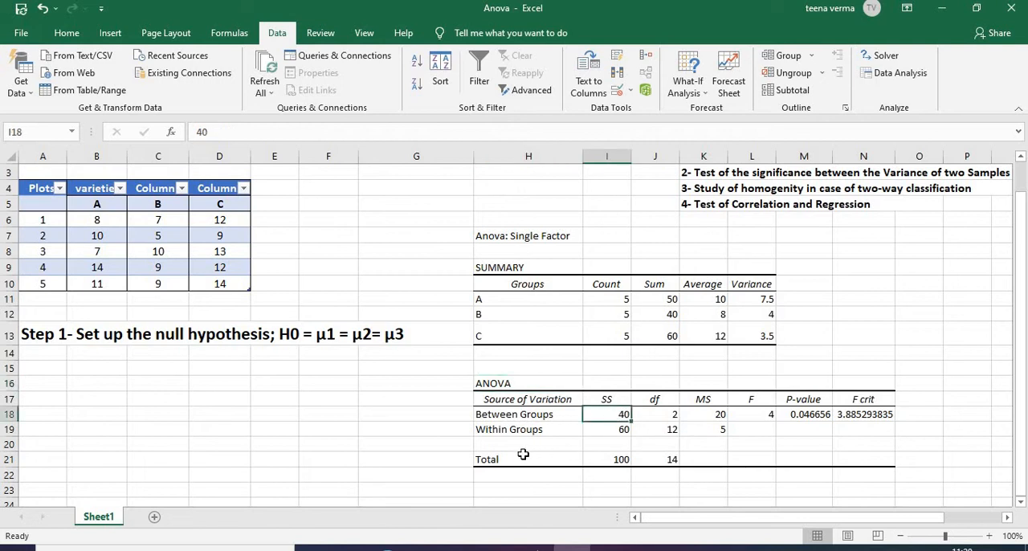
# Examine the ANOVA table's sums of squares and degrees of freedom and how they give the between-groups and within-groups mean squares
pyautogui.click(604, 430)
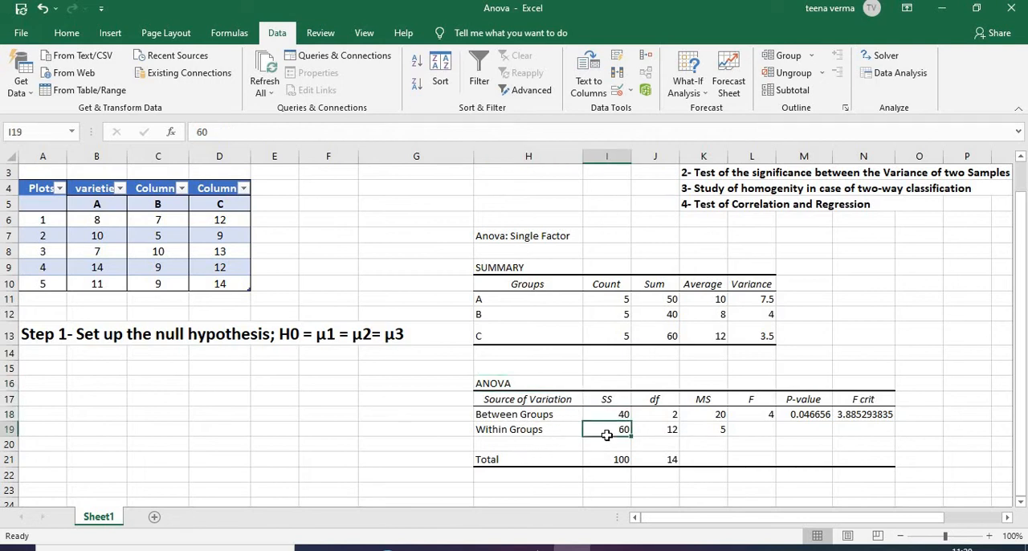
pyautogui.click(651, 416)
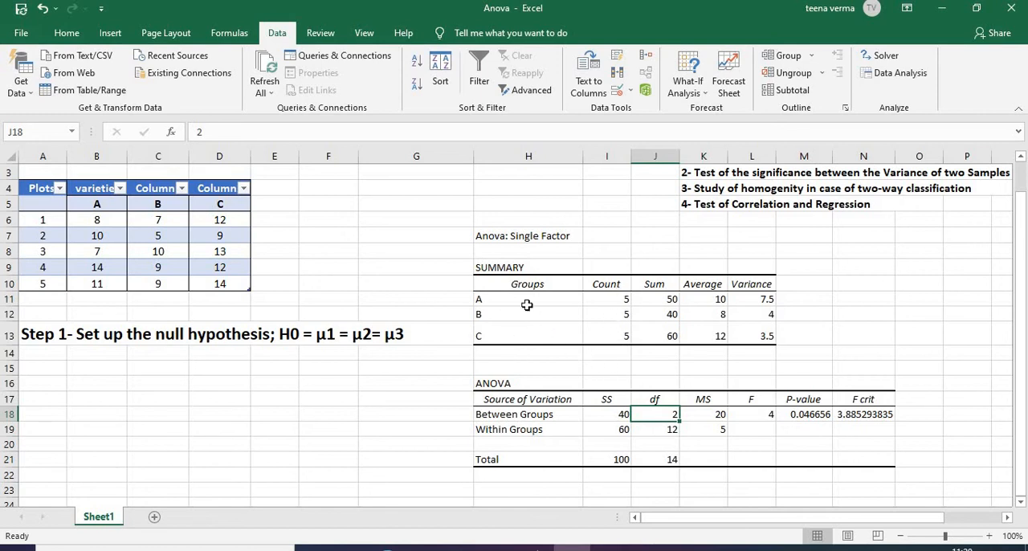
pyautogui.click(663, 434)
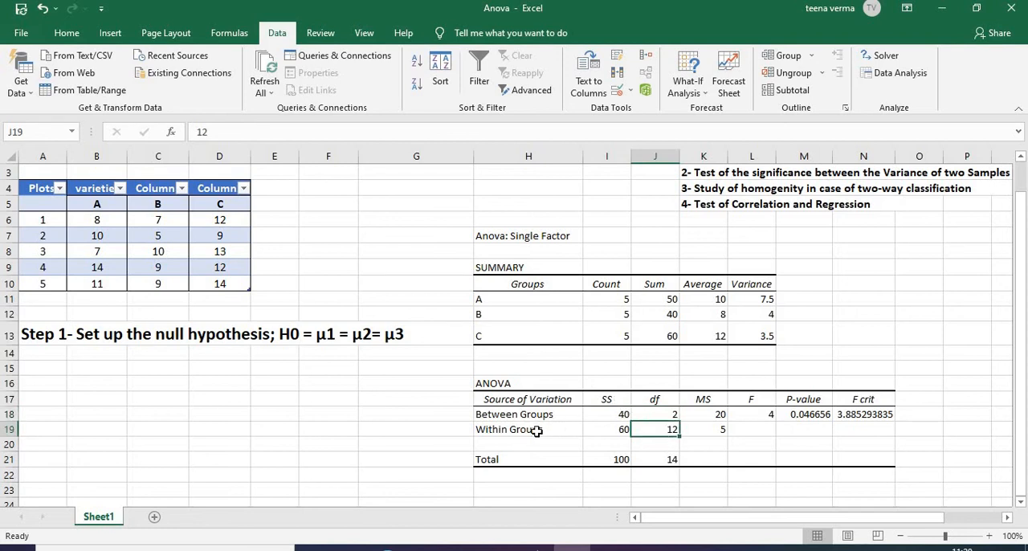
pyautogui.click(710, 414)
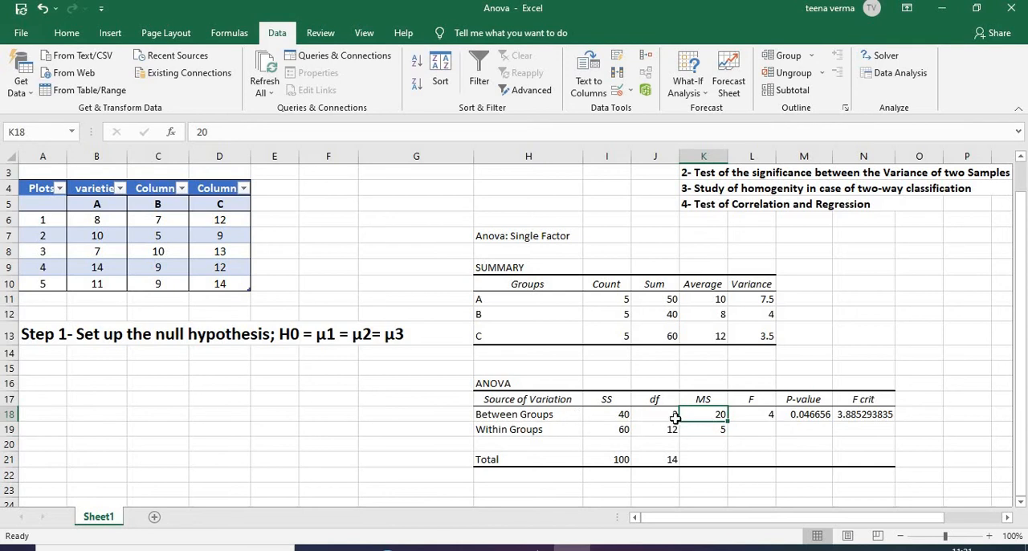
pyautogui.click(701, 432)
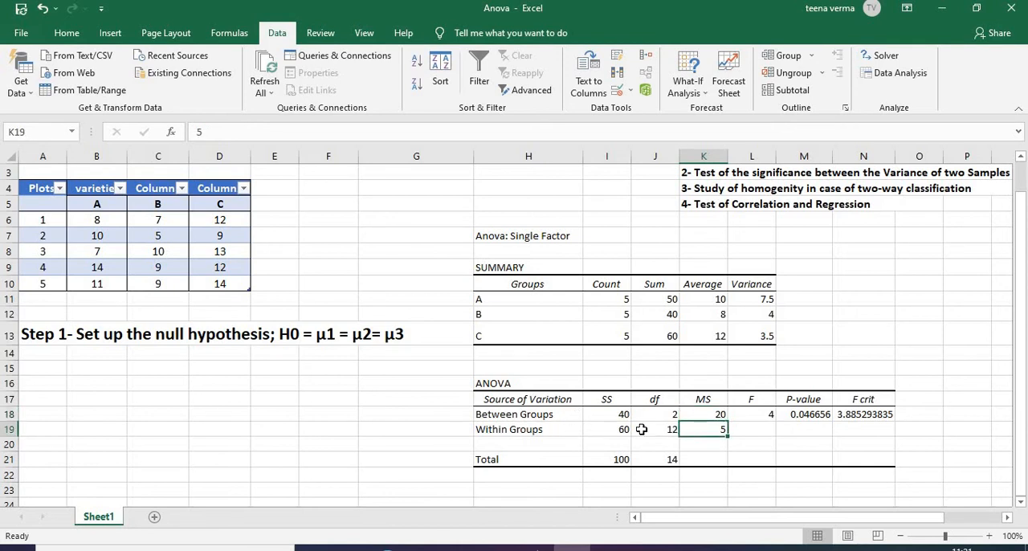
pyautogui.click(715, 412)
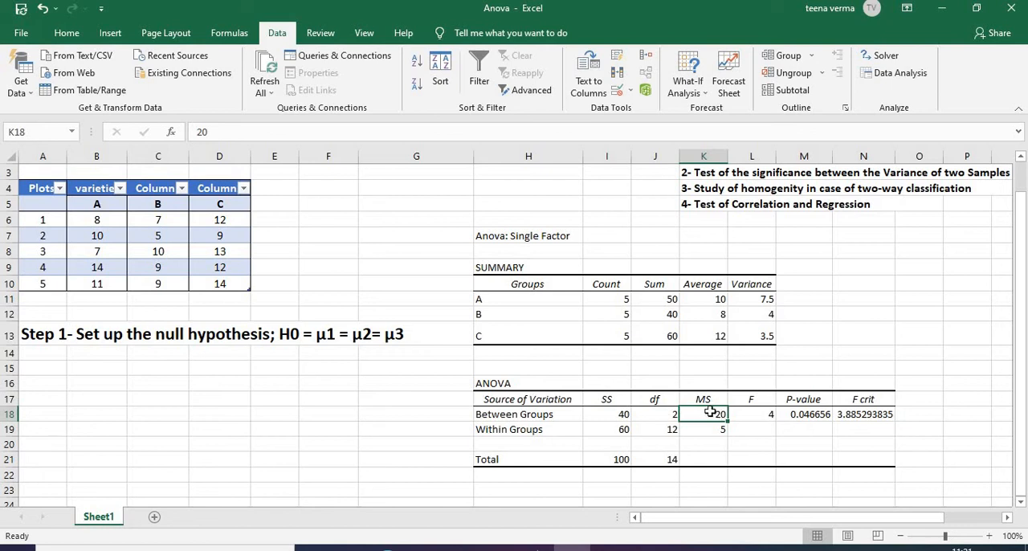
pyautogui.moveTo(618, 434); pyautogui.dragTo(654, 431)
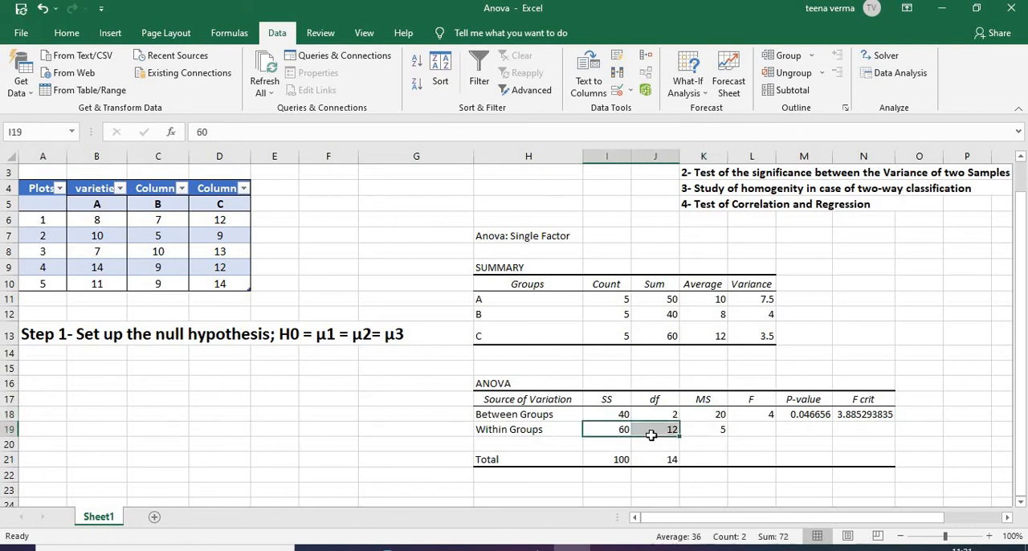
pyautogui.click(702, 431)
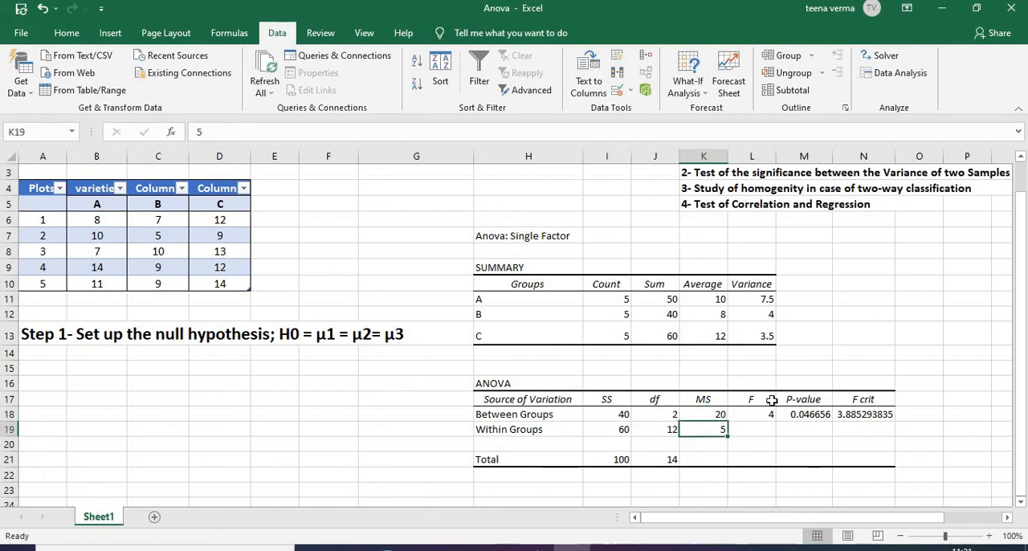
# Examine the F statistic in relation to the between-groups and within-groups mean squares
pyautogui.click(759, 400)
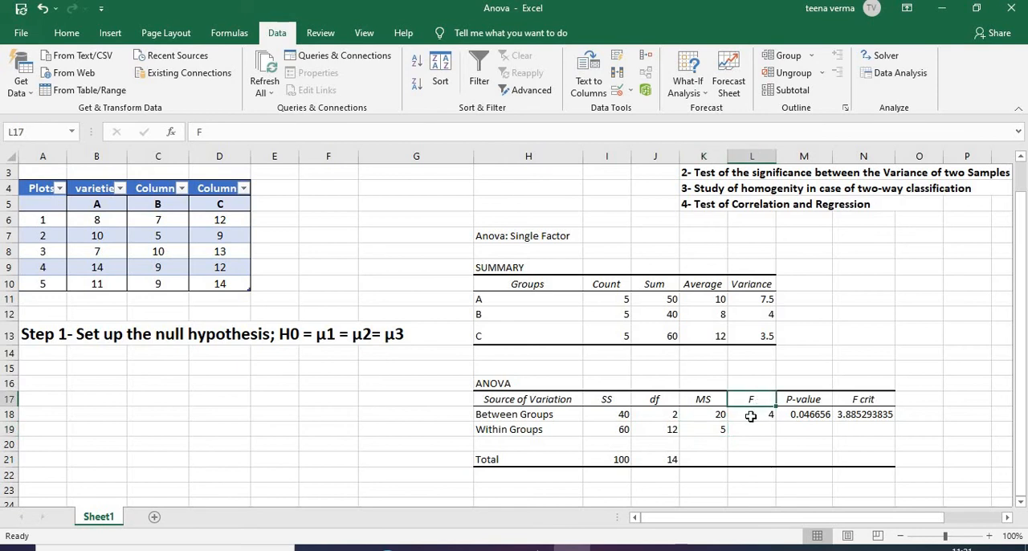
pyautogui.click(753, 414)
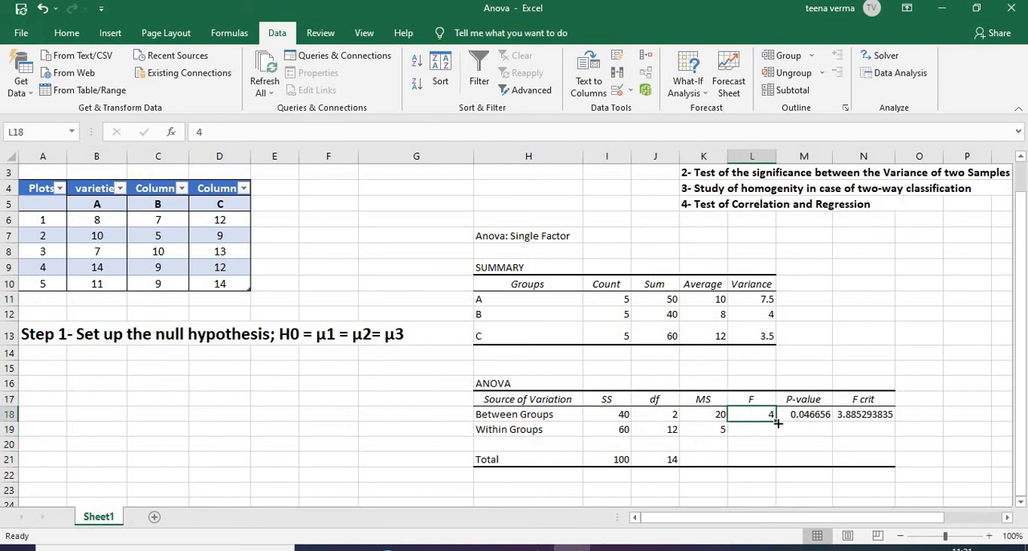
pyautogui.click(560, 415)
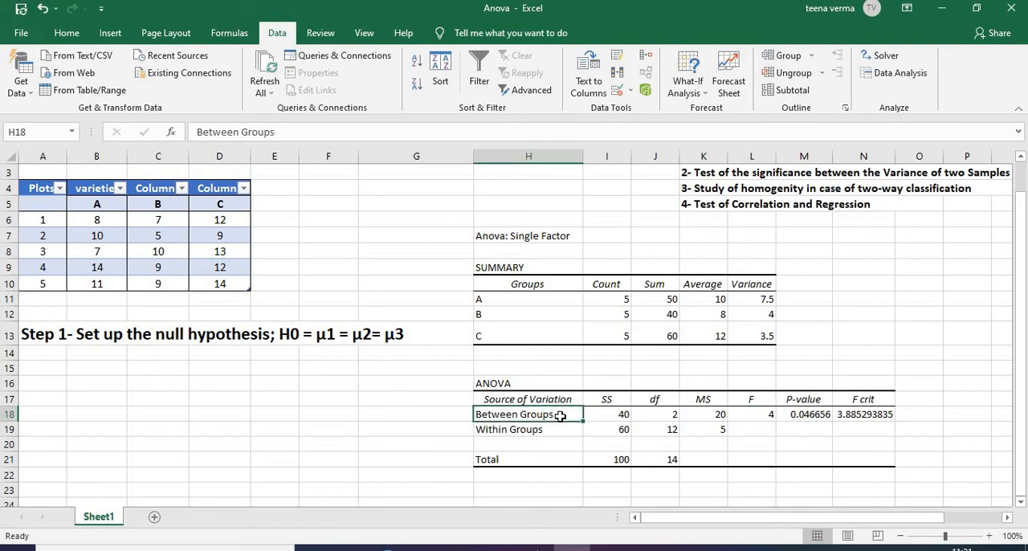
pyautogui.click(703, 417)
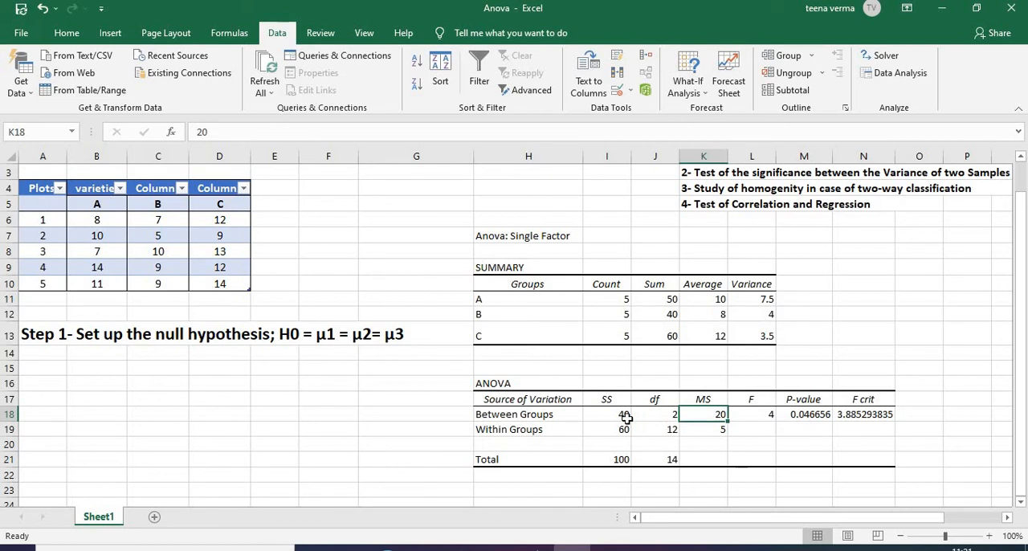
pyautogui.click(550, 431)
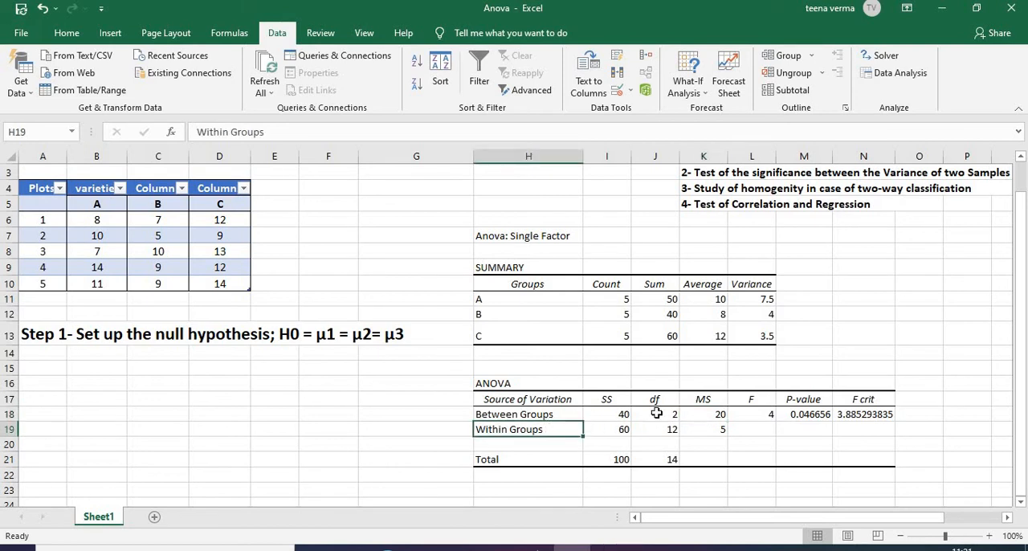
pyautogui.click(721, 432)
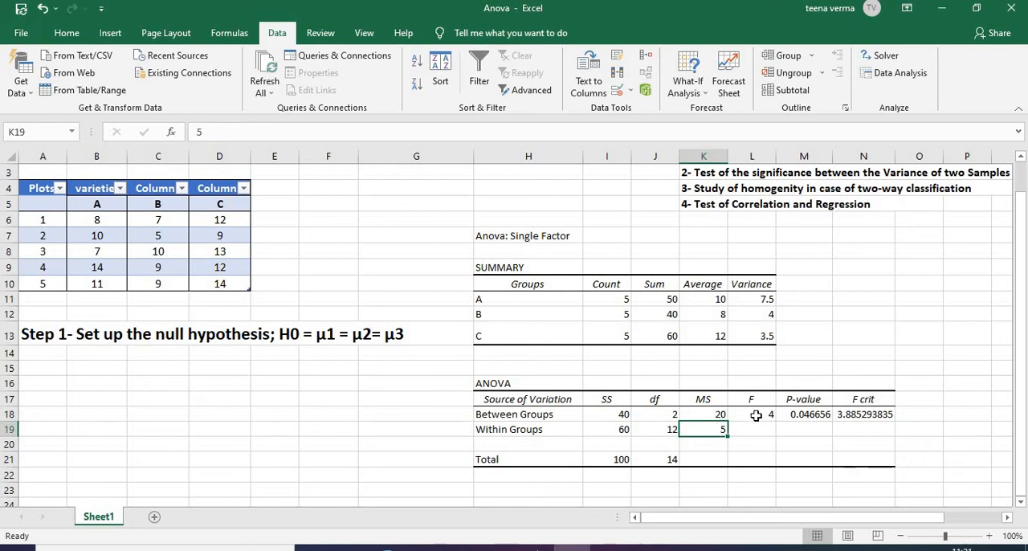
pyautogui.click(763, 414)
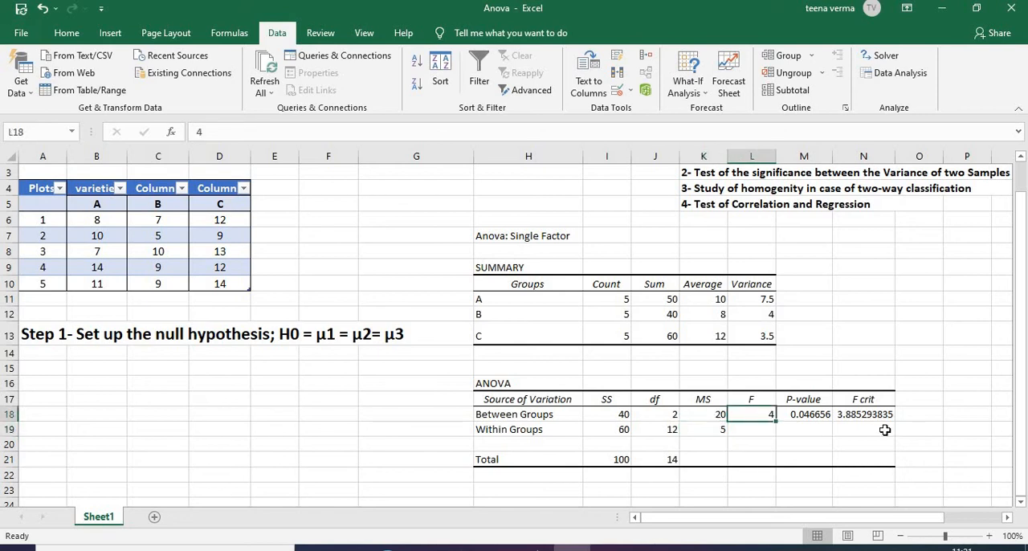
# Examine the P-value and the critical F value together with the between-groups and within-groups degrees of freedom
pyautogui.click(815, 401)
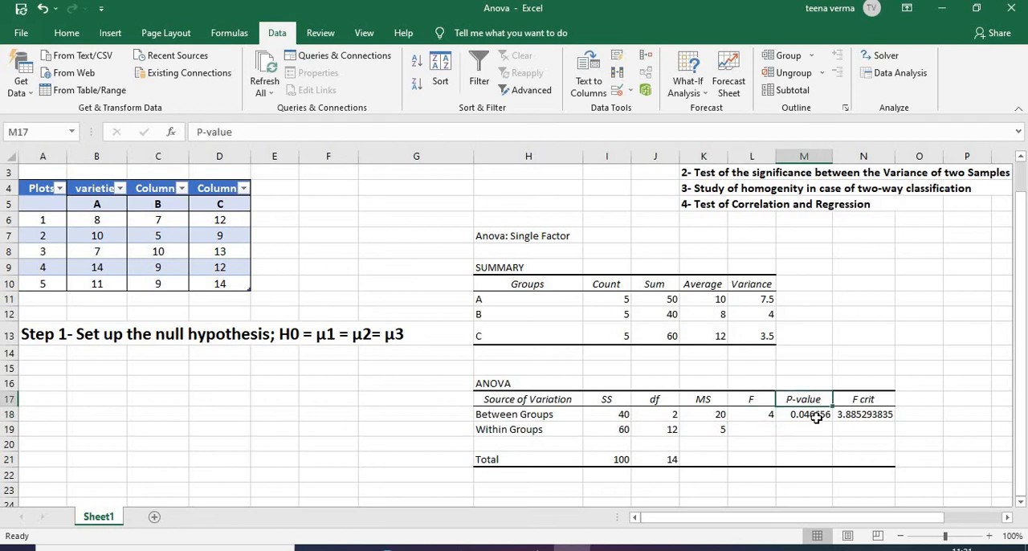
pyautogui.click(815, 416)
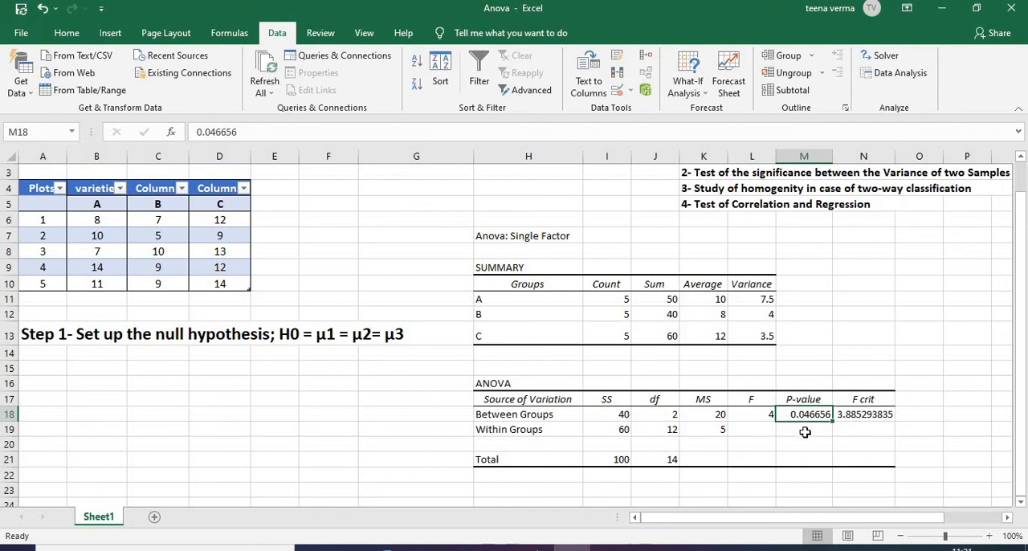
pyautogui.click(865, 409)
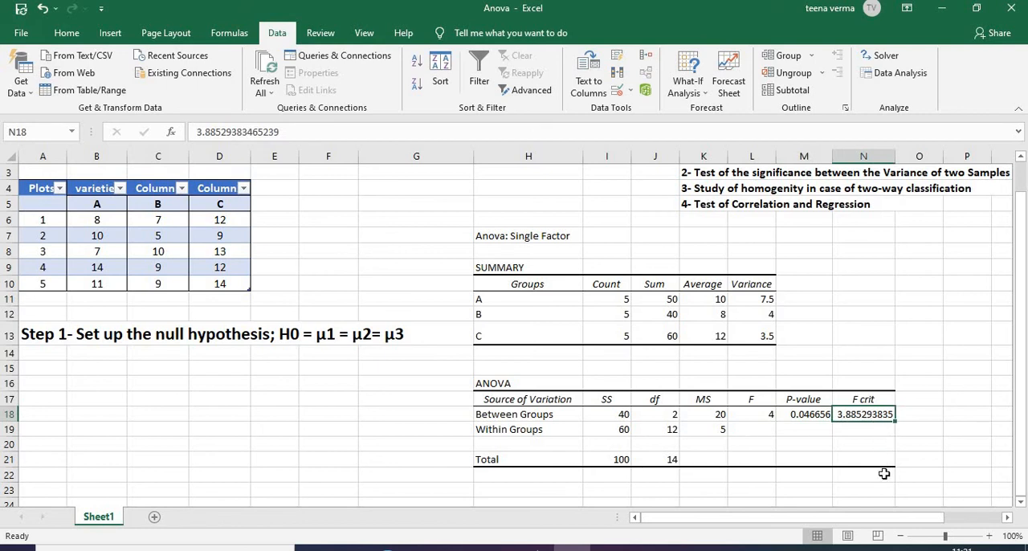
pyautogui.click(658, 416)
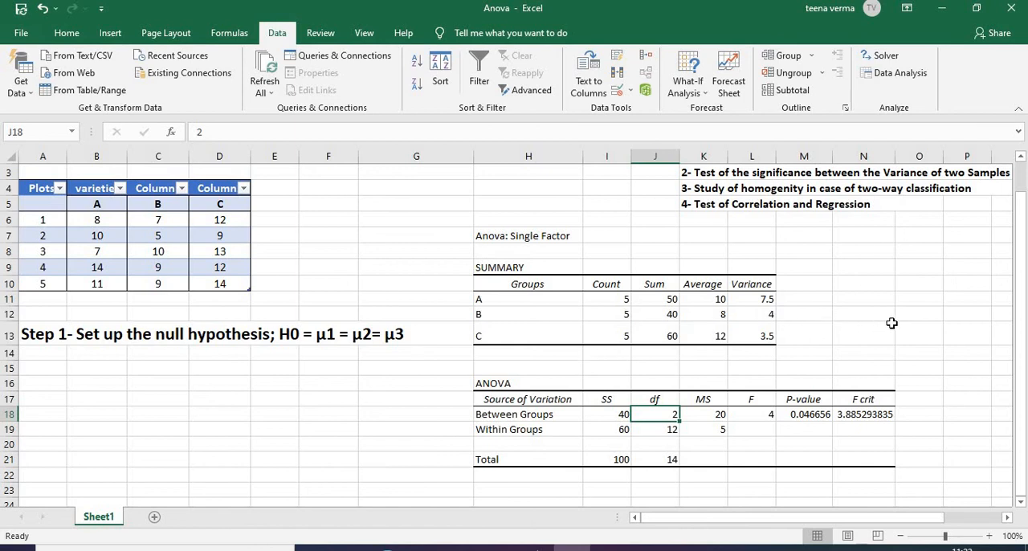
pyautogui.click(644, 427)
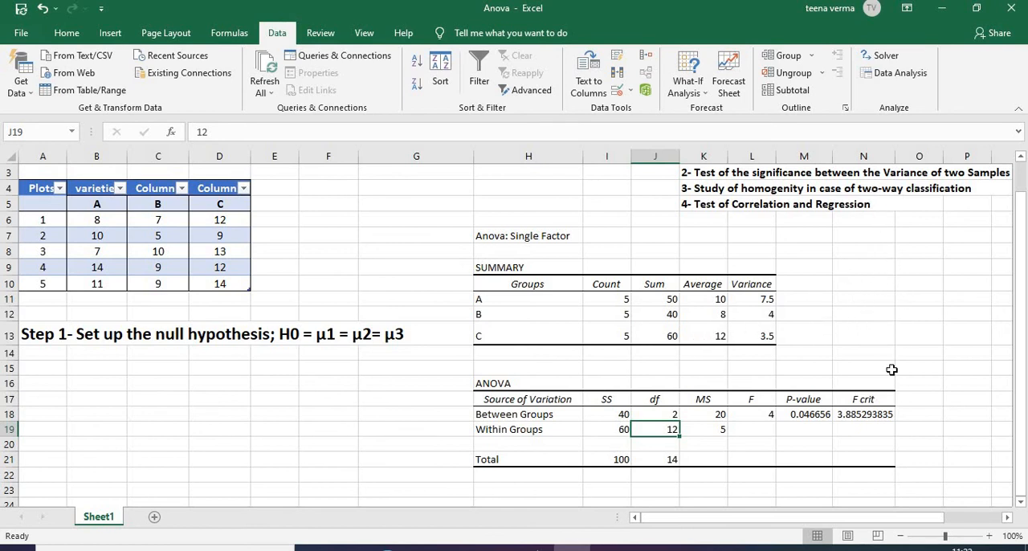
pyautogui.click(847, 417)
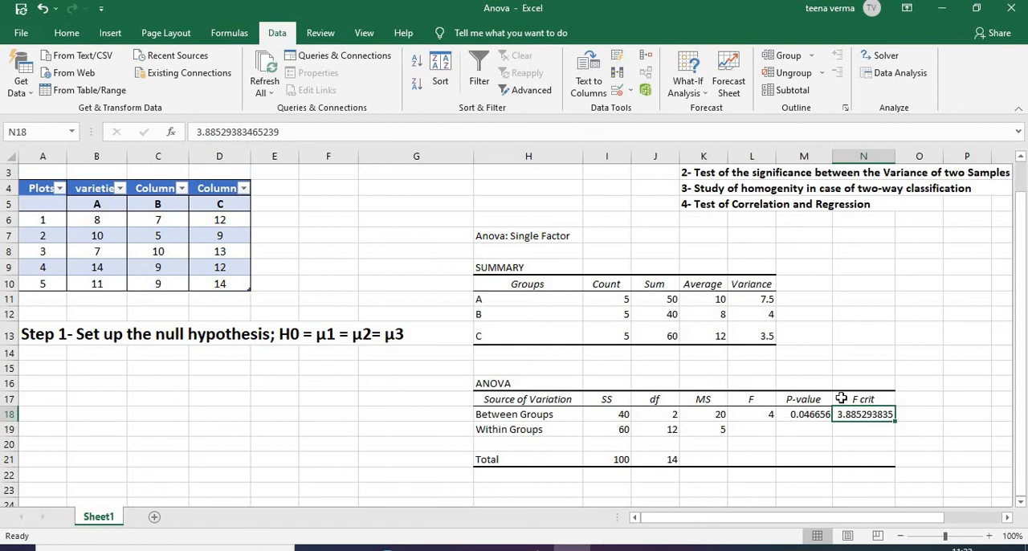
# Compare the calculated F with F crit and relate the comparison to the null hypothesis of equal means in row 13
pyautogui.click(760, 415)
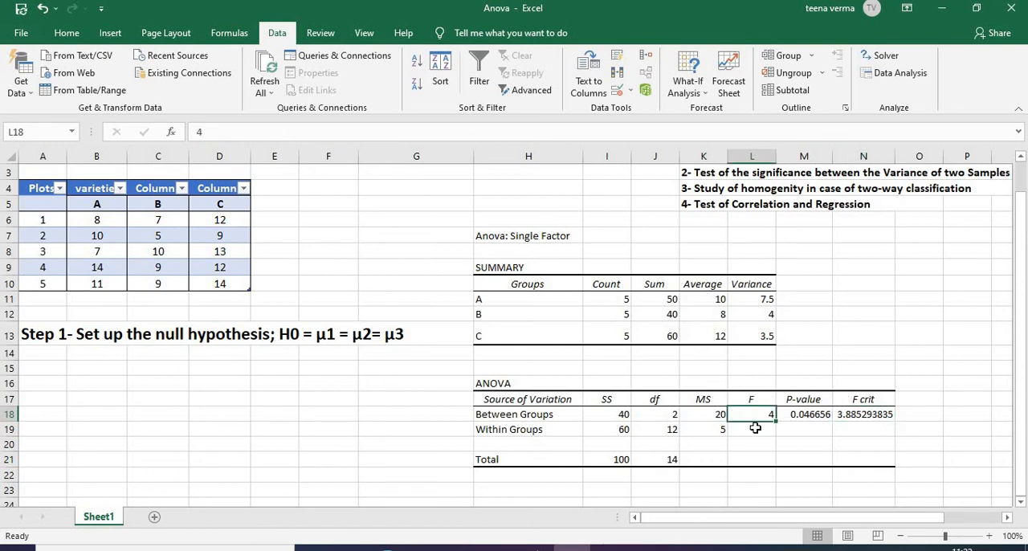
pyautogui.click(863, 414)
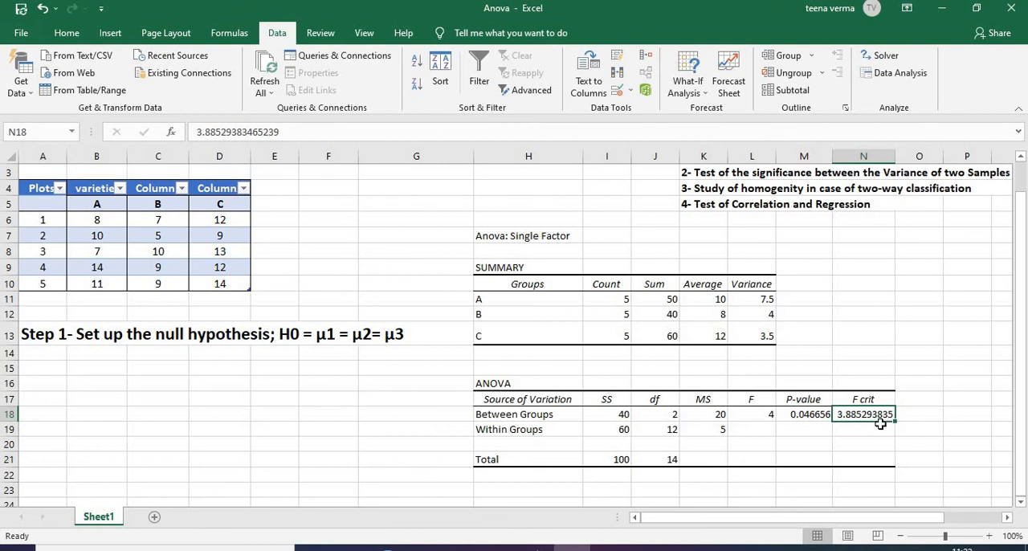
pyautogui.click(750, 416)
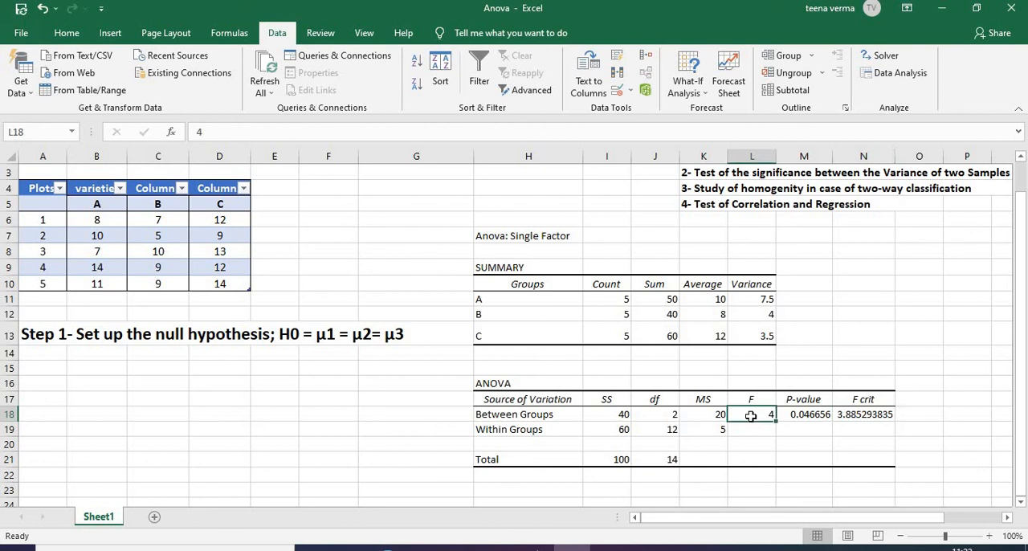
pyautogui.click(863, 417)
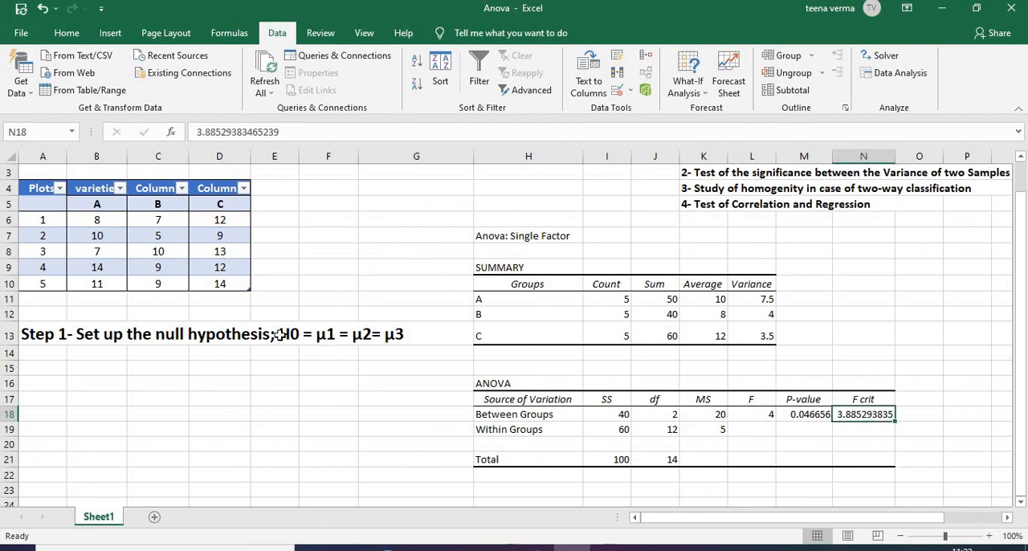
pyautogui.click(278, 335)
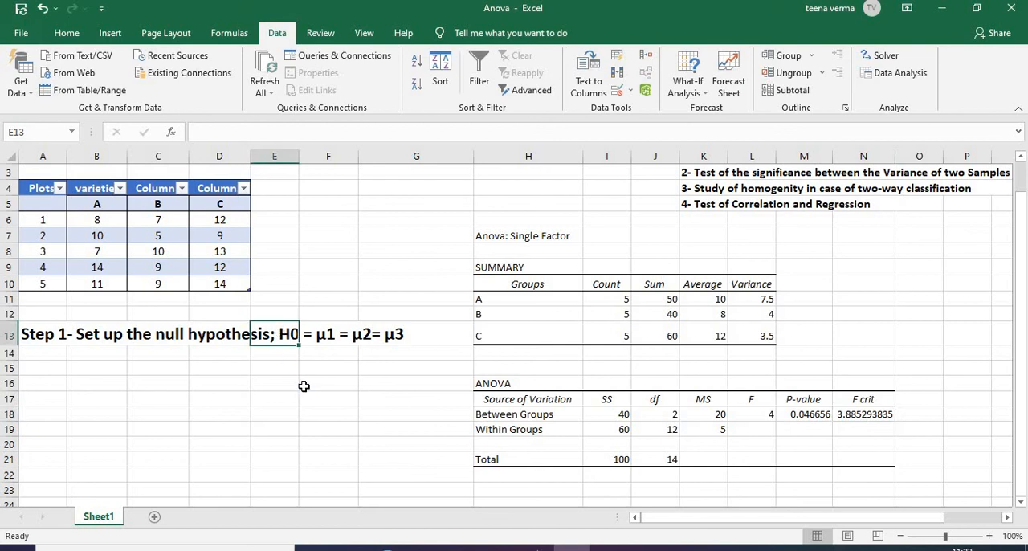
pyautogui.hotkey('shift', 'Right')
pyautogui.hotkey('shift', 'Right')
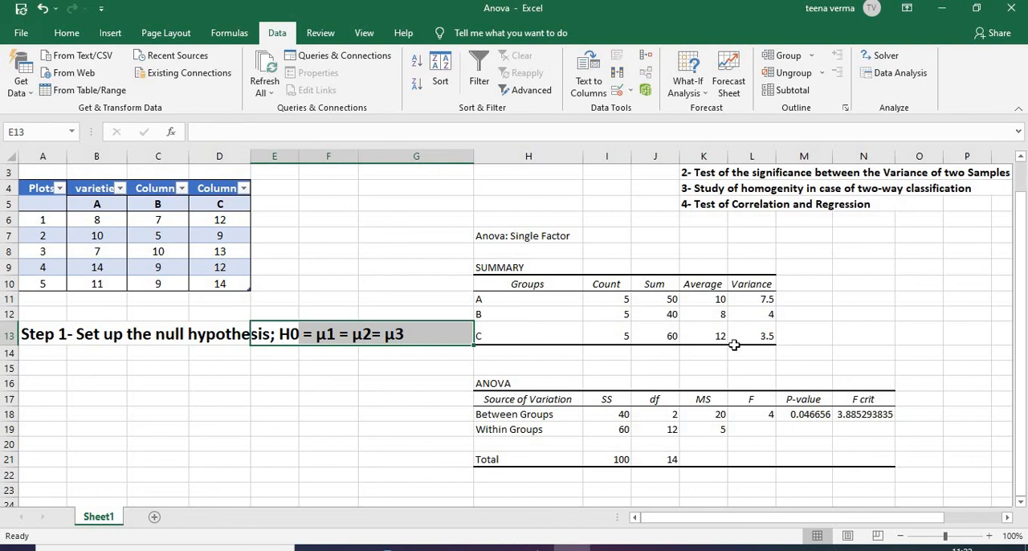
pyautogui.click(755, 414)
pyautogui.click(870, 414)
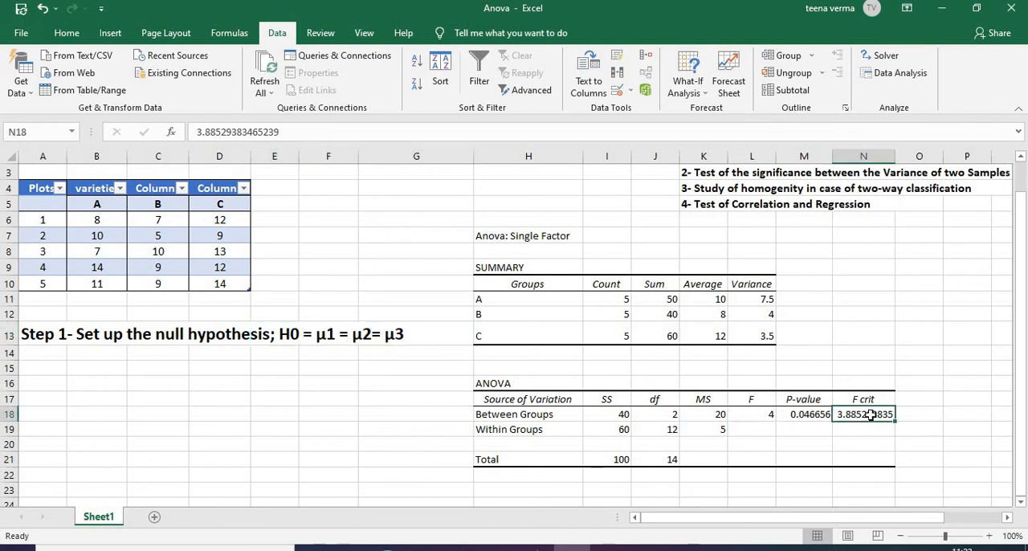
pyautogui.click(751, 415)
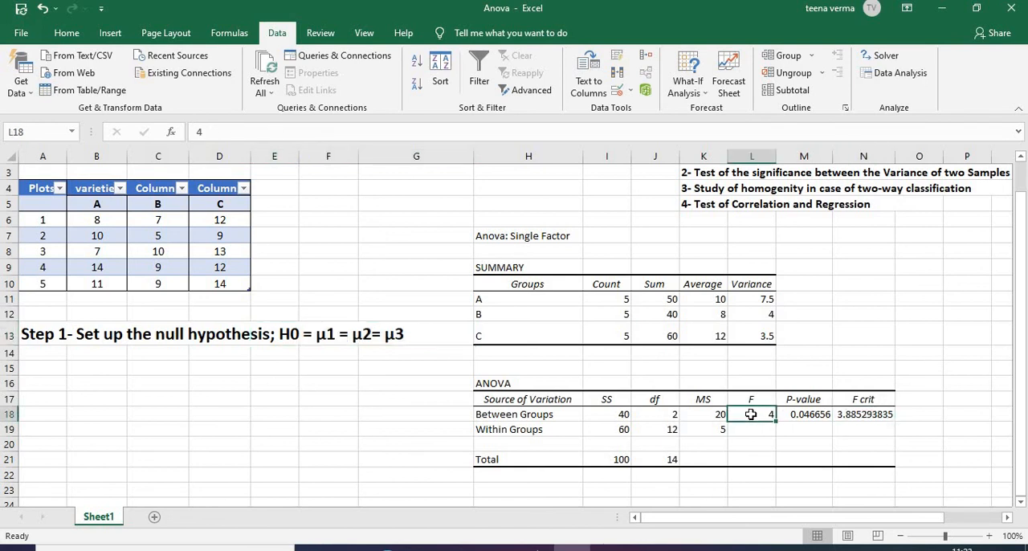
pyautogui.click(873, 414)
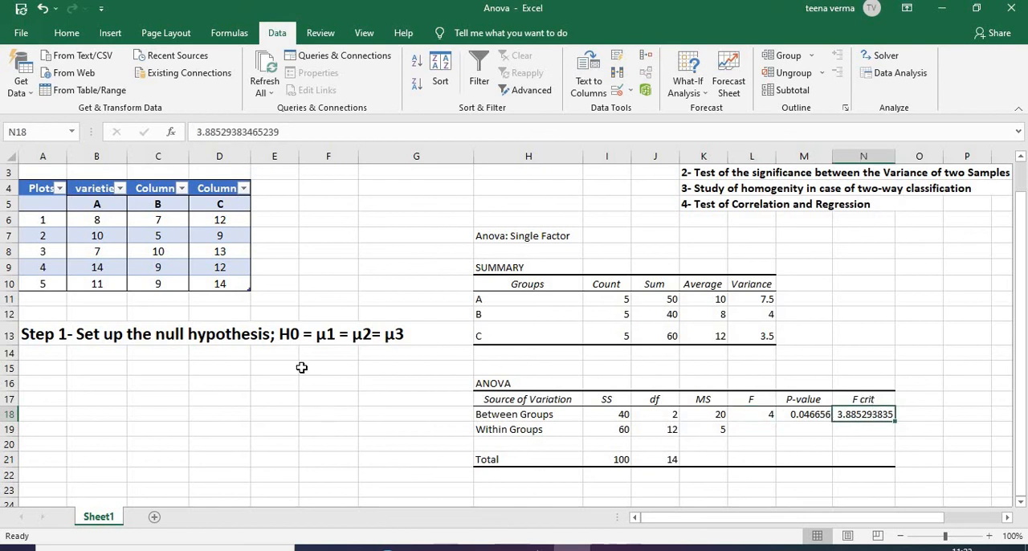
pyautogui.click(290, 334)
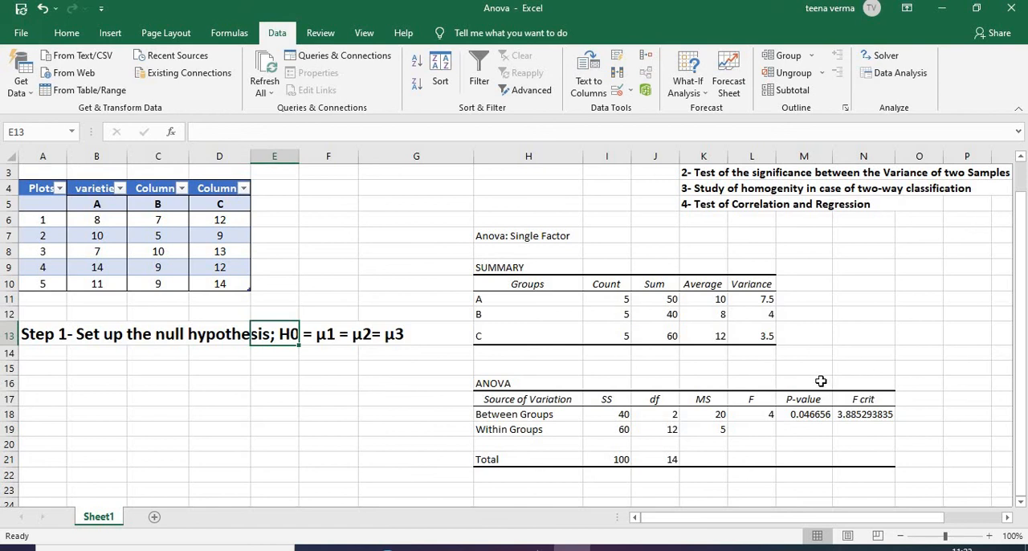
# Check the ANOVA P-value, and return to the problem statement and yield data at the start of the sheet
pyautogui.click(819, 416)
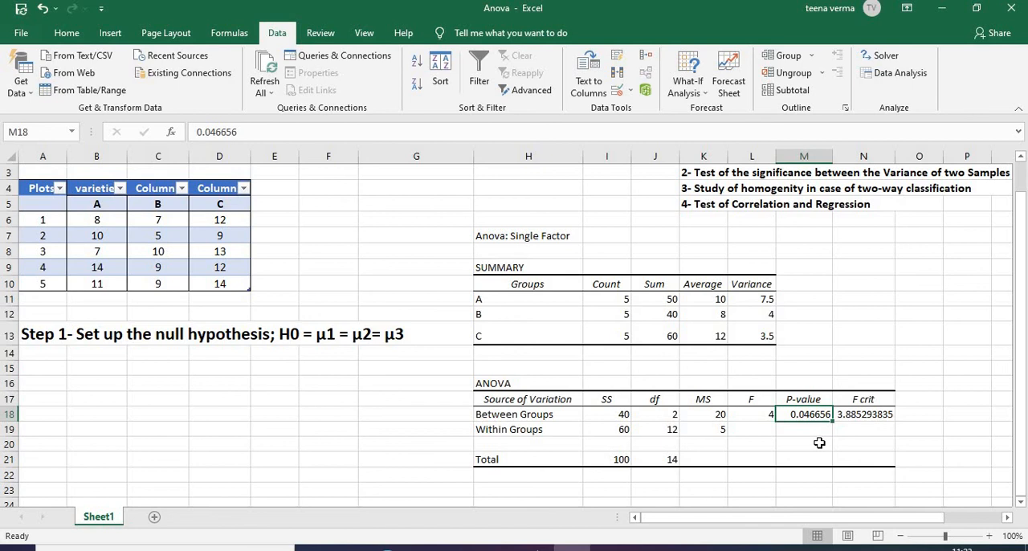
pyautogui.hotkey('ctrl', 'Up')
pyautogui.hotkey('ctrl', 'Up')
pyautogui.hotkey('ctrl', 'Up')
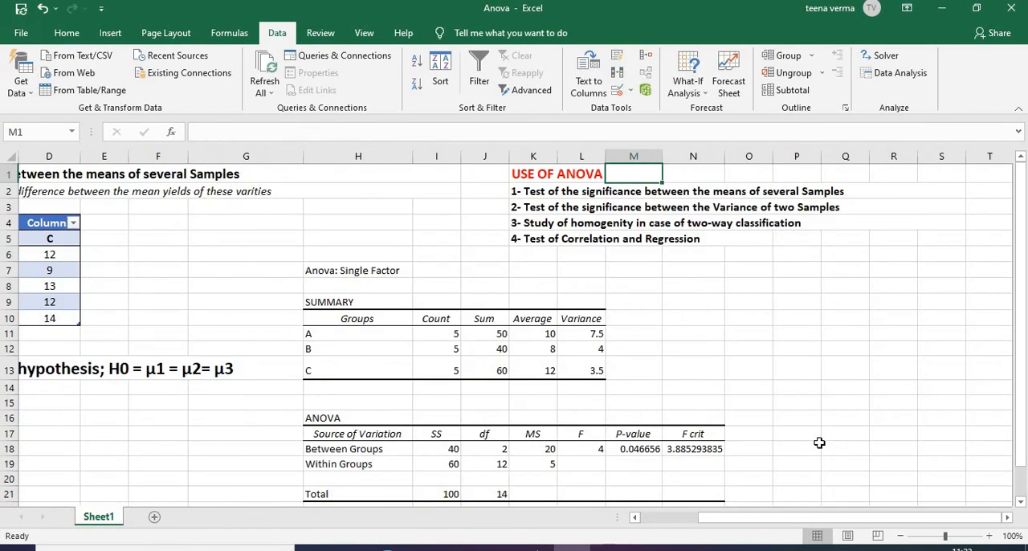
pyautogui.moveTo(827, 517); pyautogui.dragTo(745, 533)
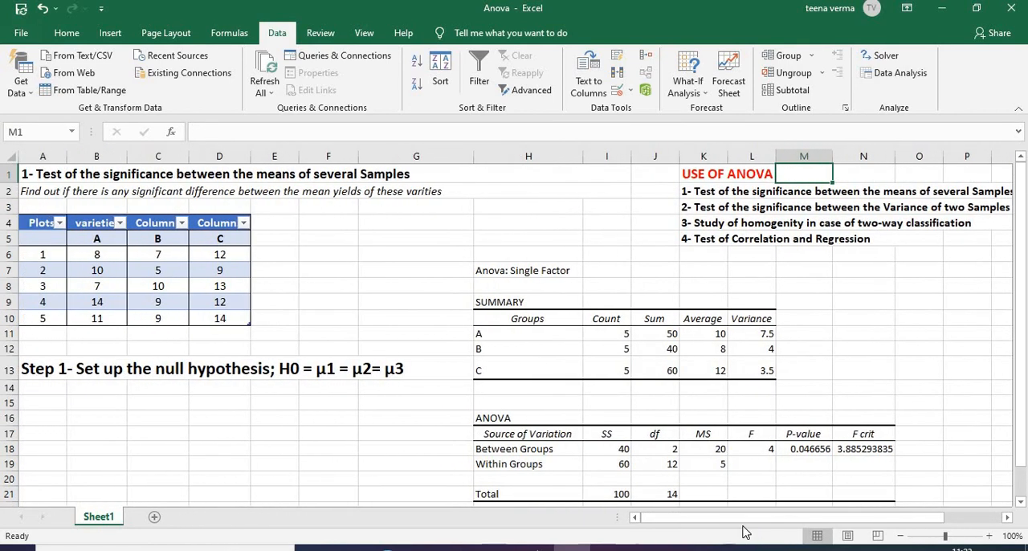